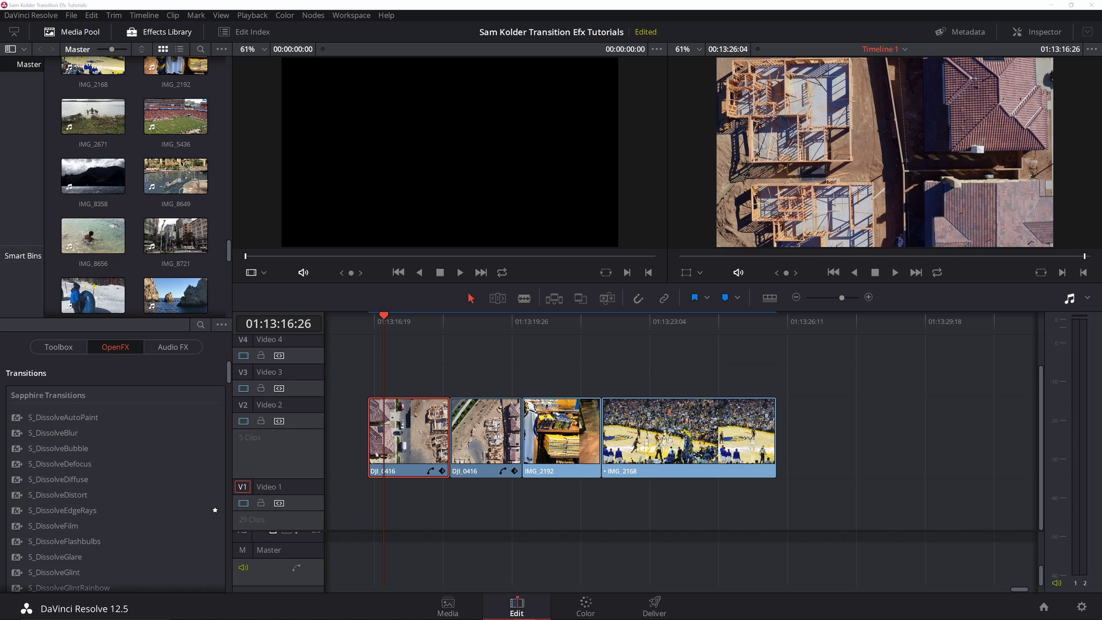
Move the playhead near the start of the first DJI_0416 clip and switch to the Color page
left_click(470, 321)
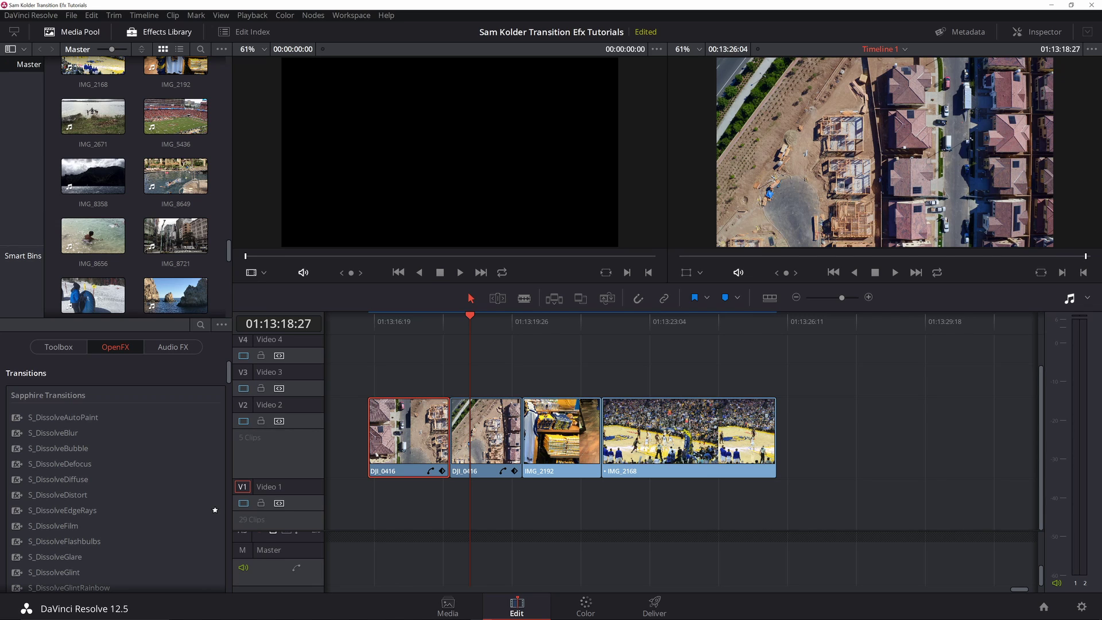
left_click(380, 322)
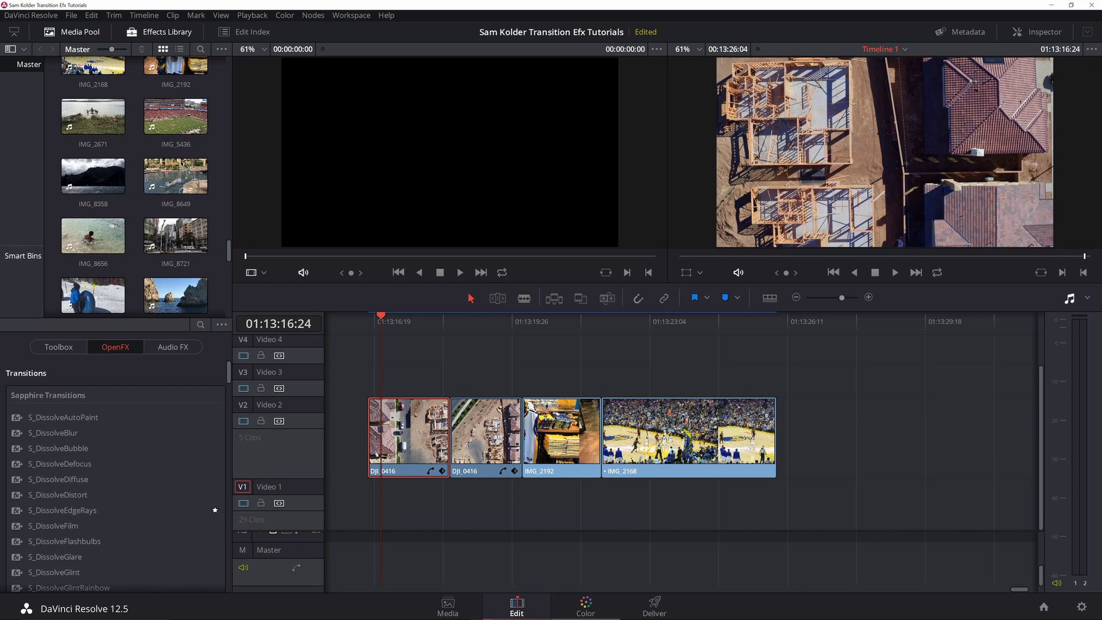
left_click(585, 606)
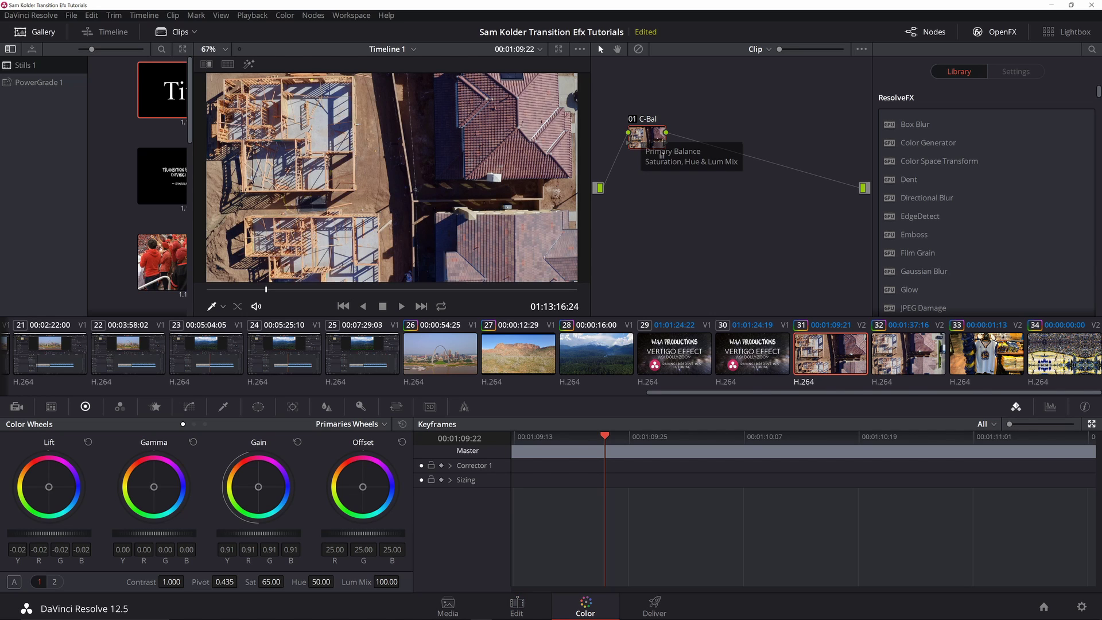
Add two serial nodes in a row after the C-Bal node
right_click(646, 140)
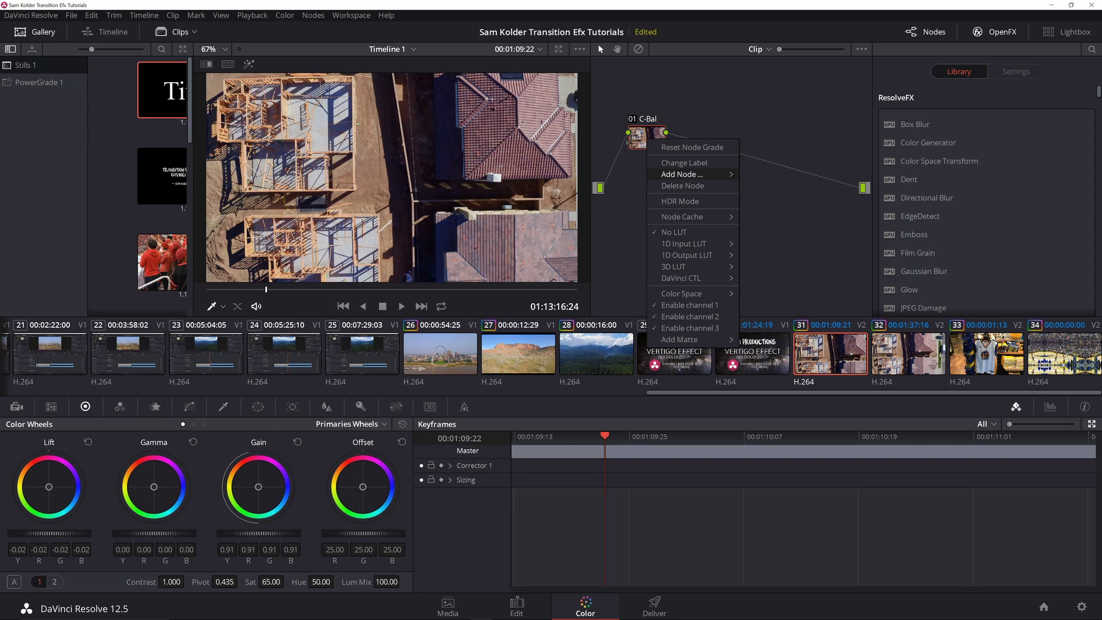
mouse_move(689, 175)
left_click(769, 176)
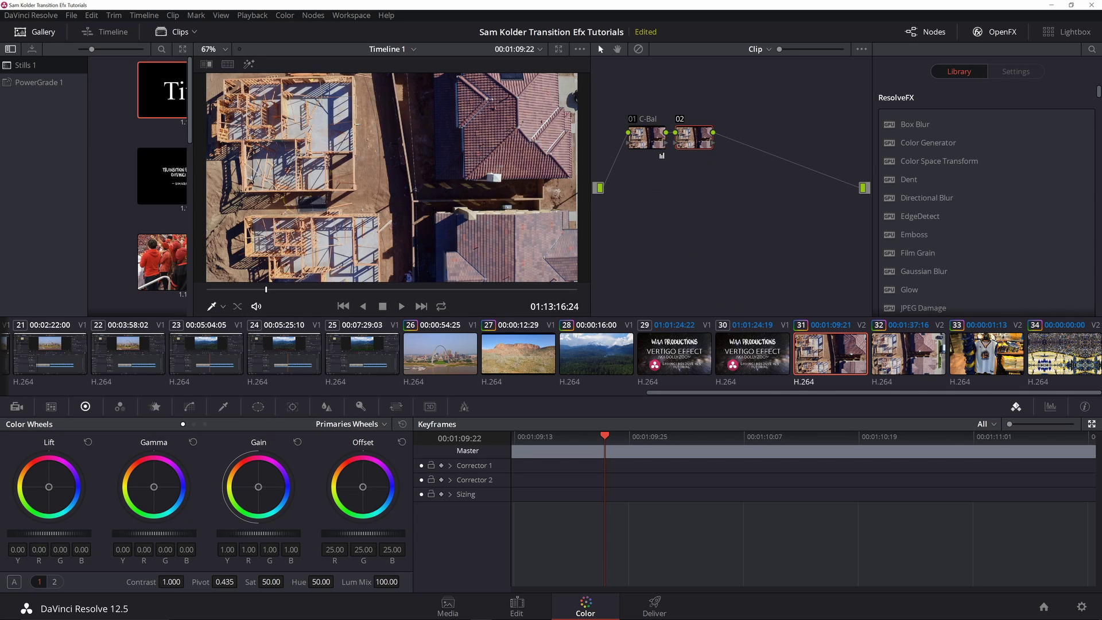
right_click(695, 140)
mouse_move(735, 176)
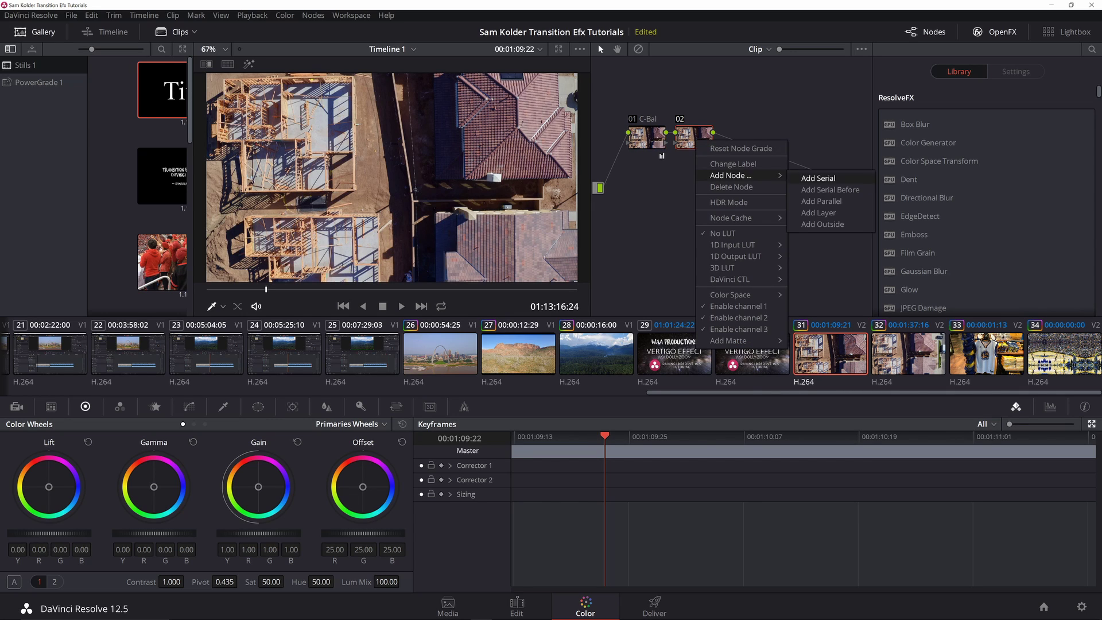
left_click(821, 177)
Move node 02 below the other nodes and label it Z-Out
left_click_drag(694, 138, 693, 171)
right_click(694, 171)
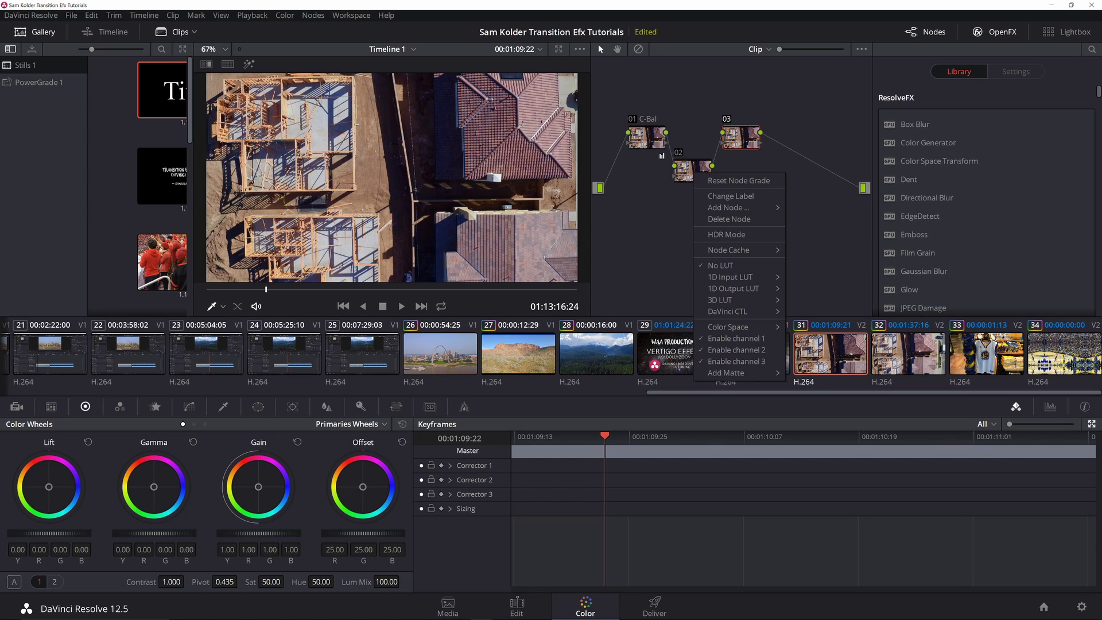
left_click(730, 196)
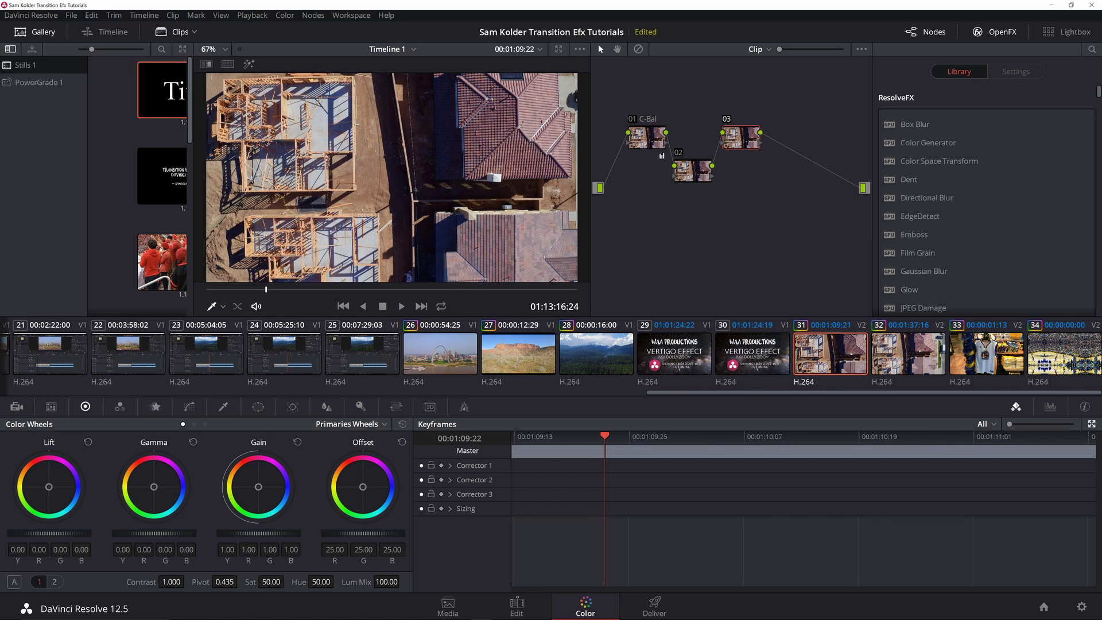
type("Z-Out")
key("Return")
Label node 03 as Z-Blur
right_click(746, 138)
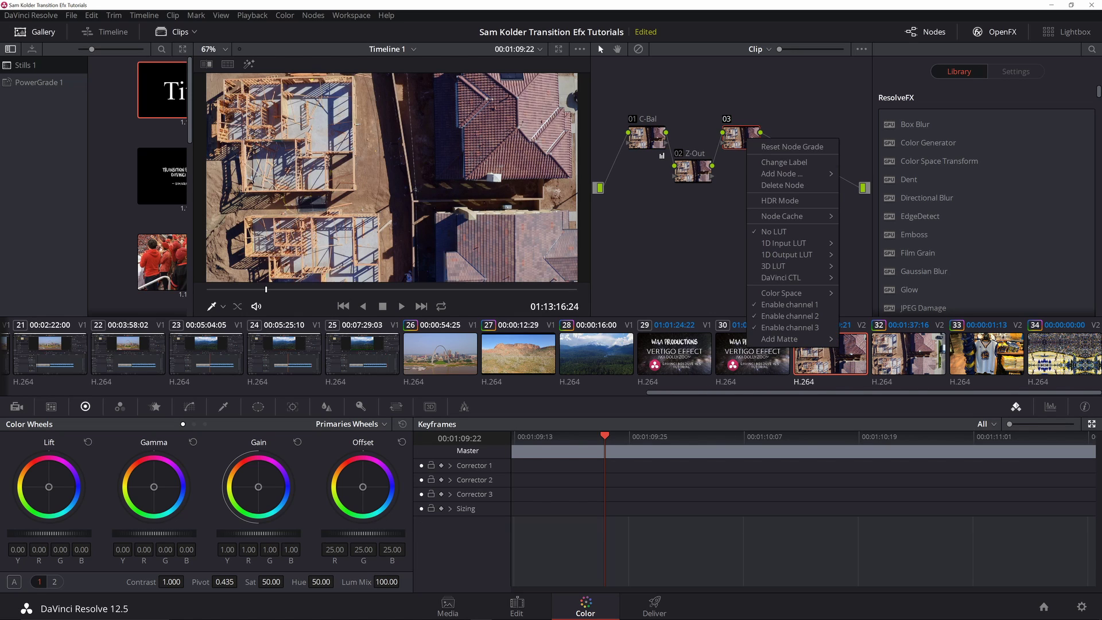
left_click(769, 162)
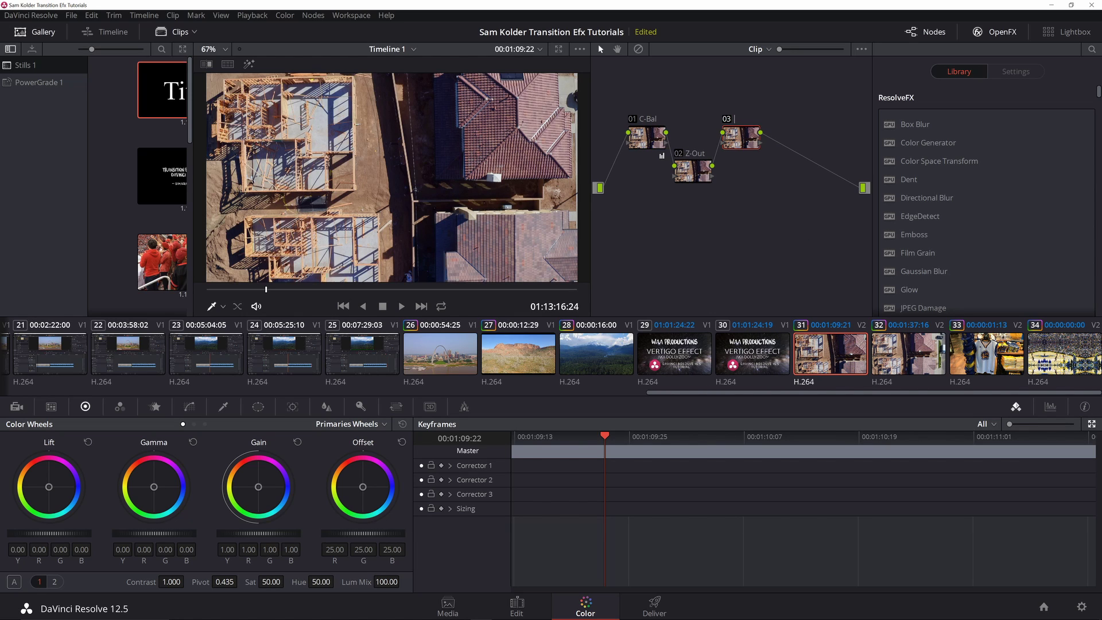
type("Z-Blur")
key("Return")
Apply the S_BlurMoCurves effect from Sapphire Blur+Sharpen to the Z-Out node
left_click(692, 171)
scroll(918, 235, "down", 8)
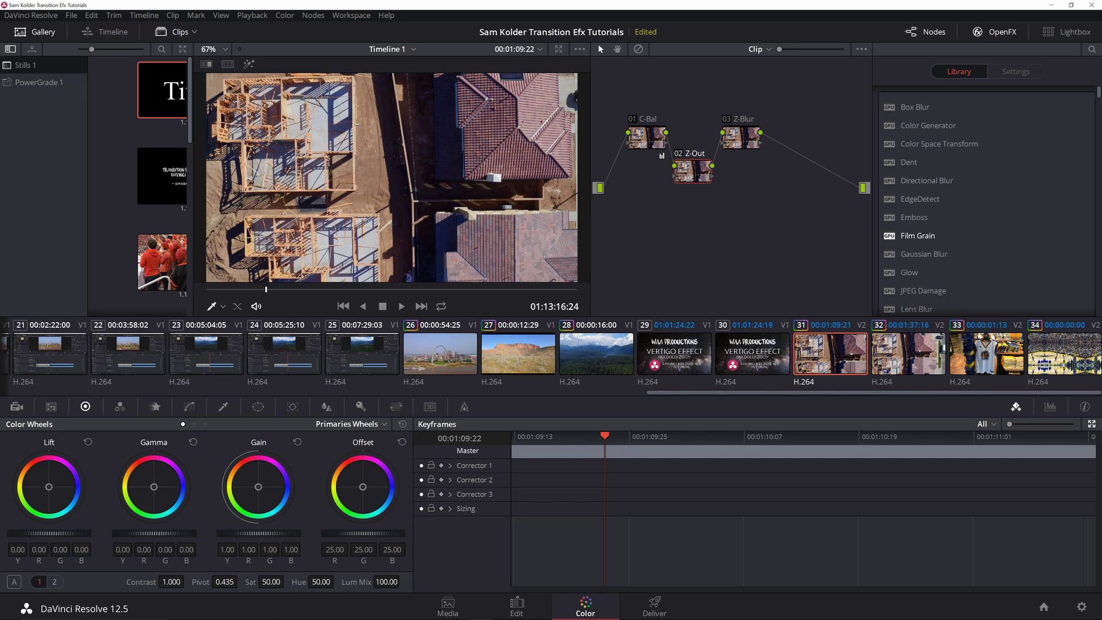
scroll(918, 235, "down", 5)
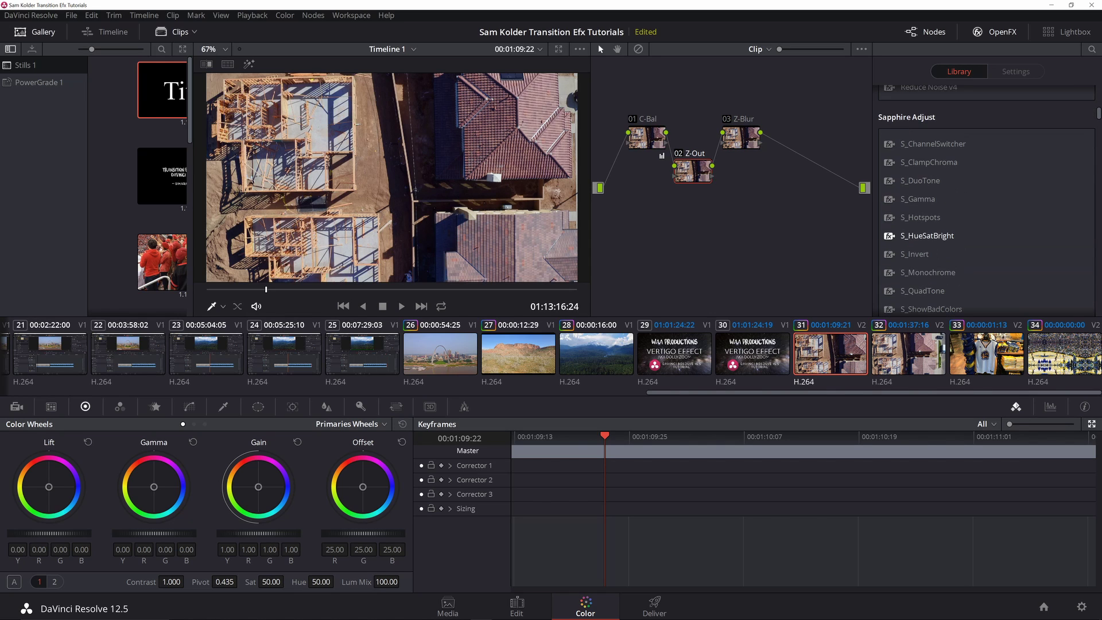
scroll(918, 238, "down", 5)
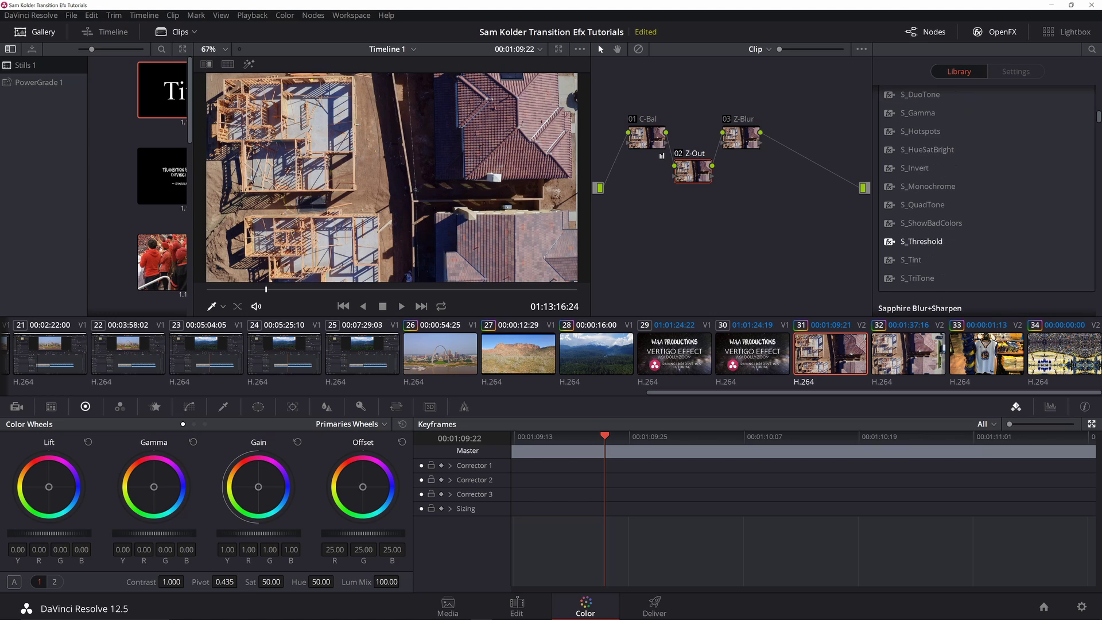
scroll(918, 239, "down", 8)
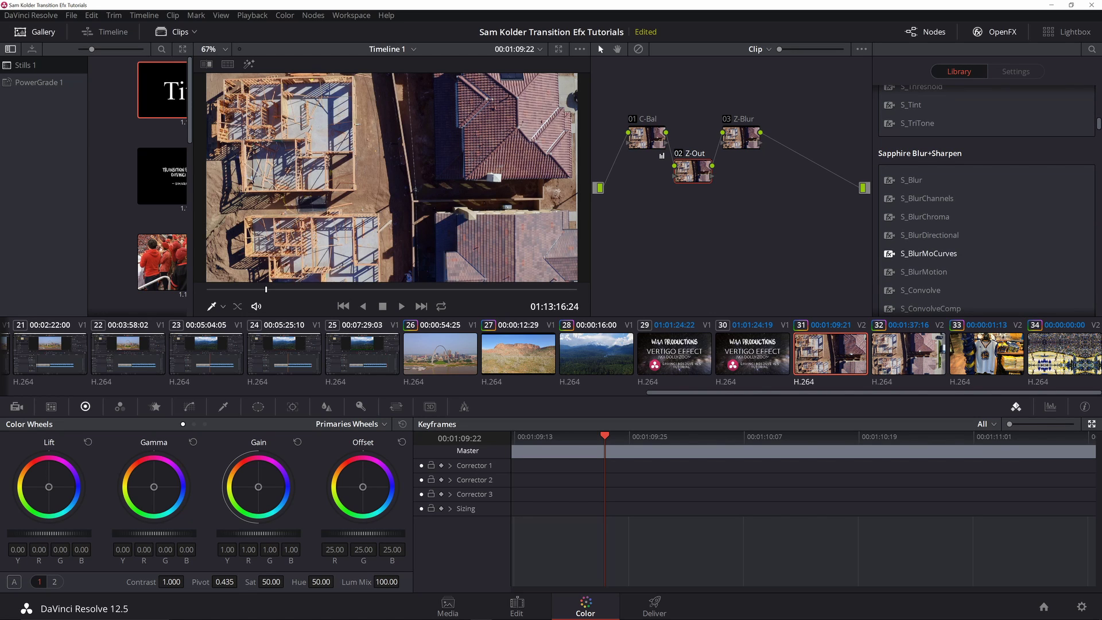
left_click_drag(918, 253, 691, 171)
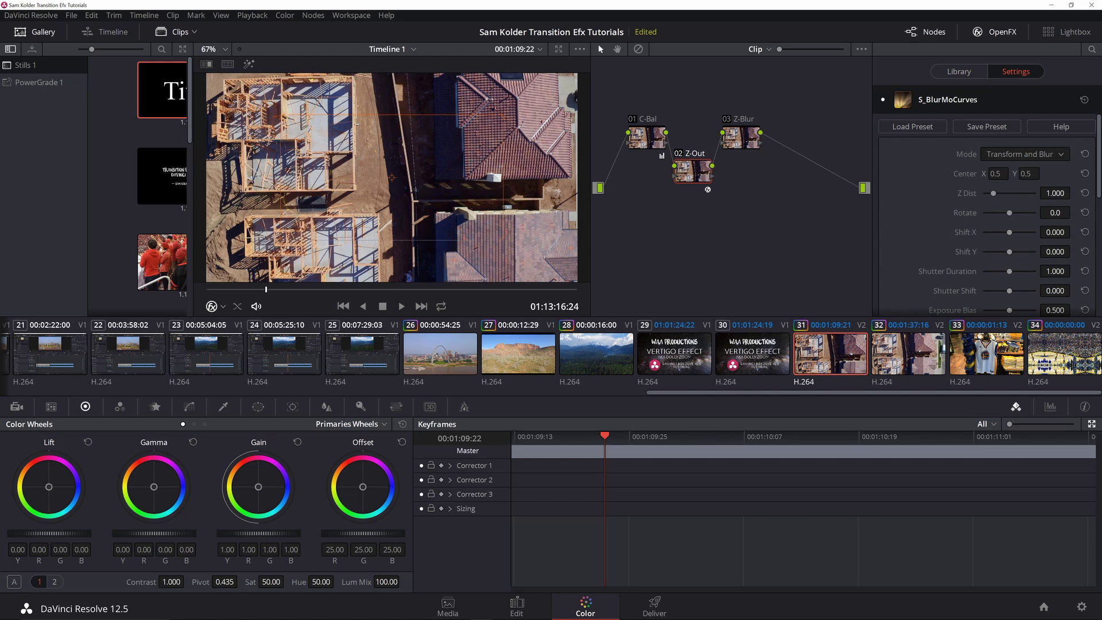
Apply the ResolveFX Zoom Blur effect to the Z-Blur node and set its Smooth Strength to 0
left_click(958, 71)
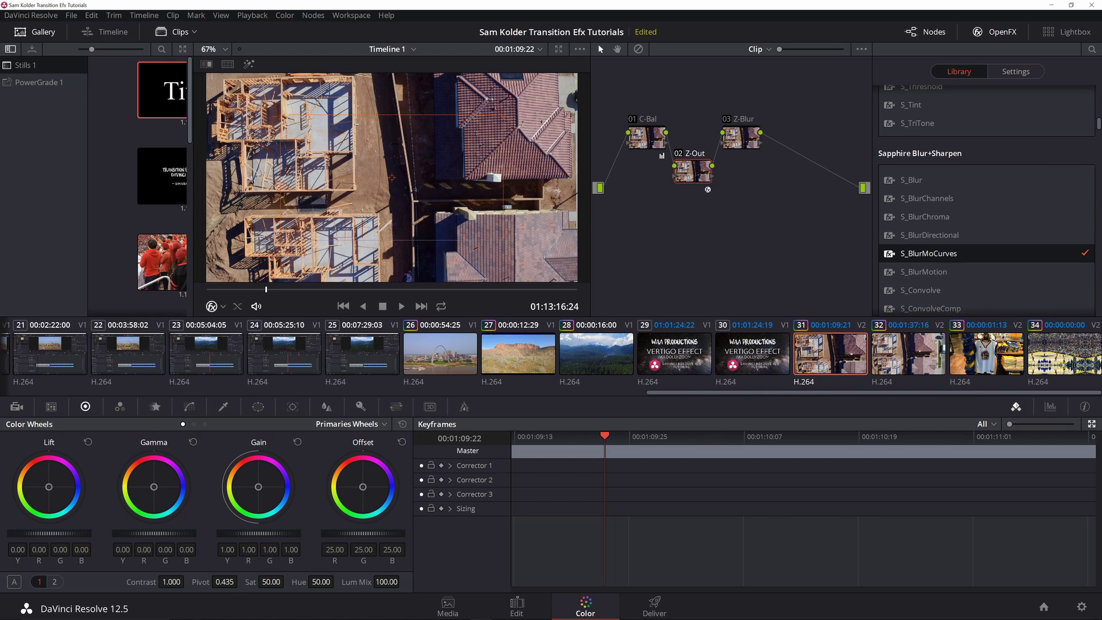
scroll(986, 229, "up", 3)
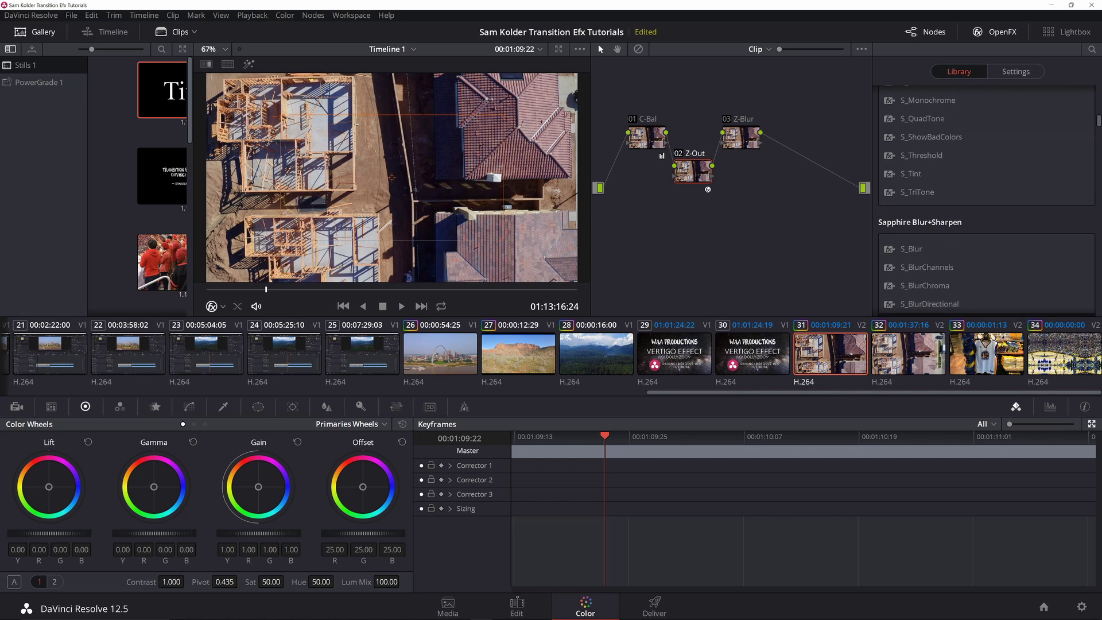
scroll(985, 233, "up", 15)
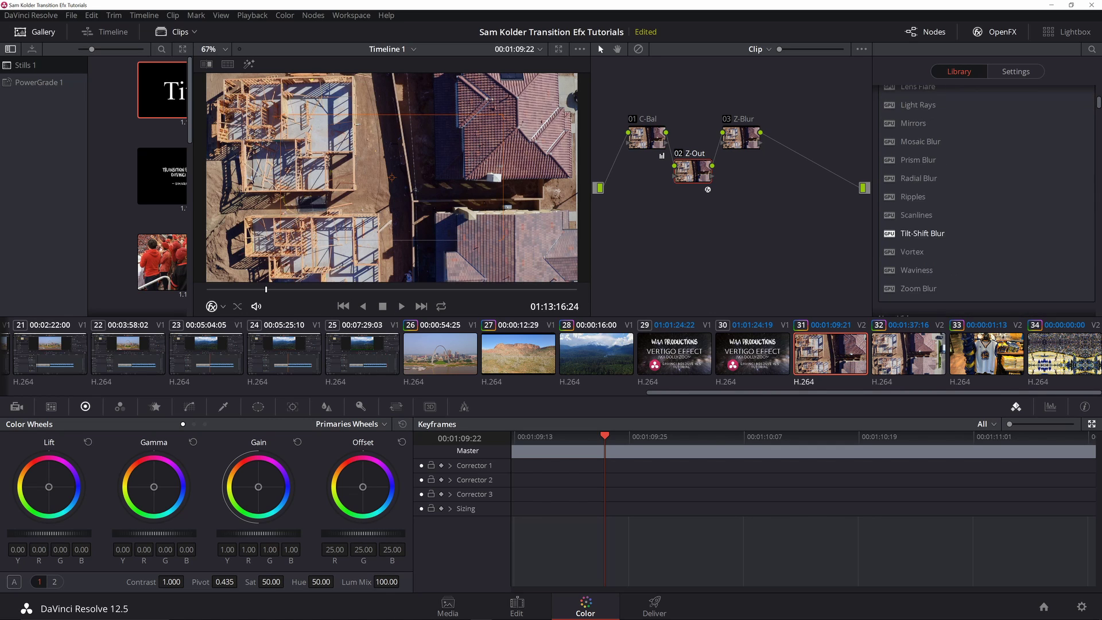
scroll(918, 233, "down", 1)
left_click_drag(904, 271, 743, 141)
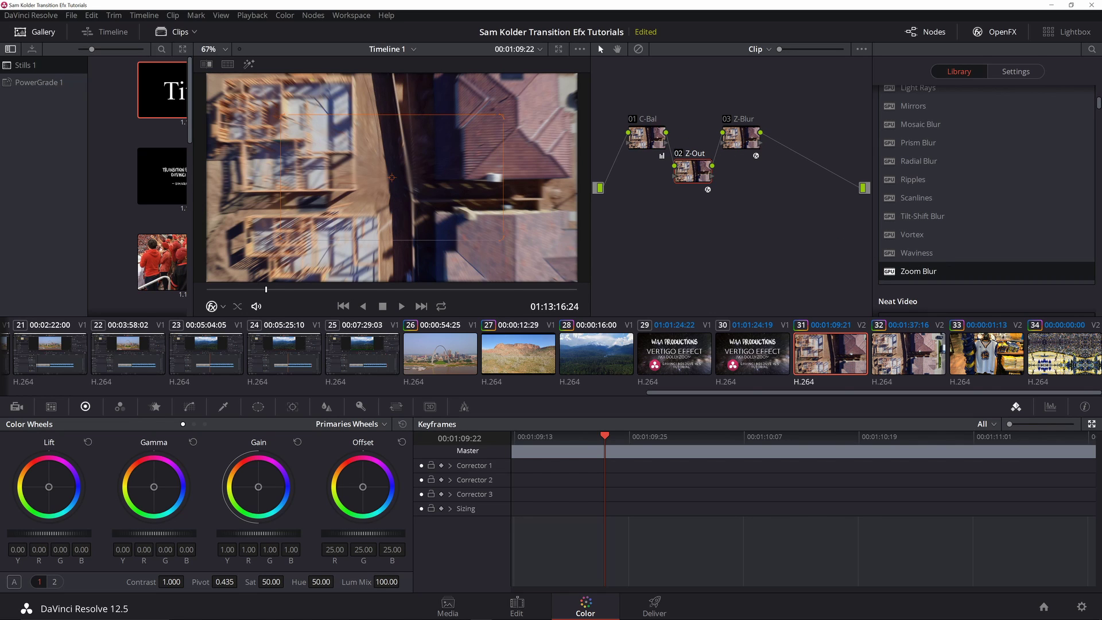
left_click(741, 139)
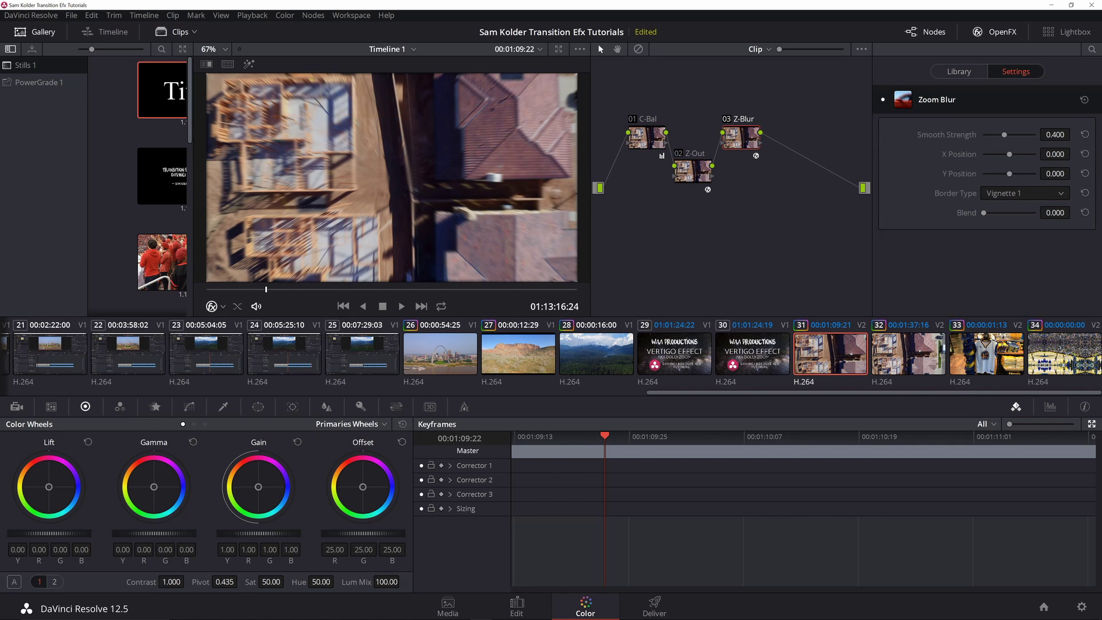
left_click_drag(1004, 135, 982, 135)
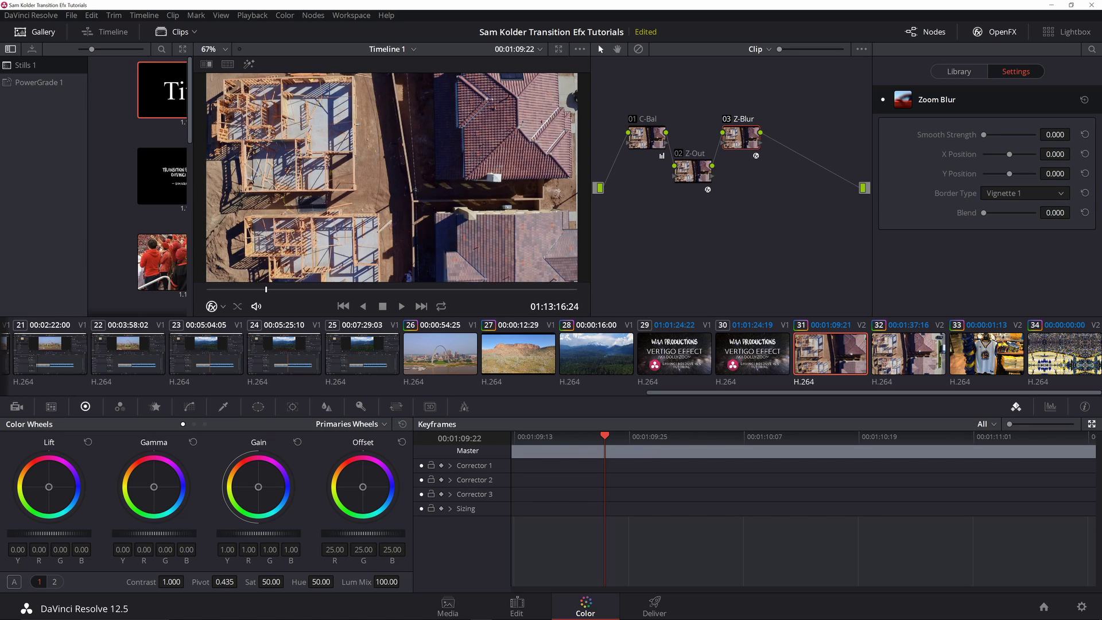
Disable the Z-Blur node and set the edge wrapping of the Z-Out node's S_BlurMoCurves effect to Reflect
left_click(693, 171)
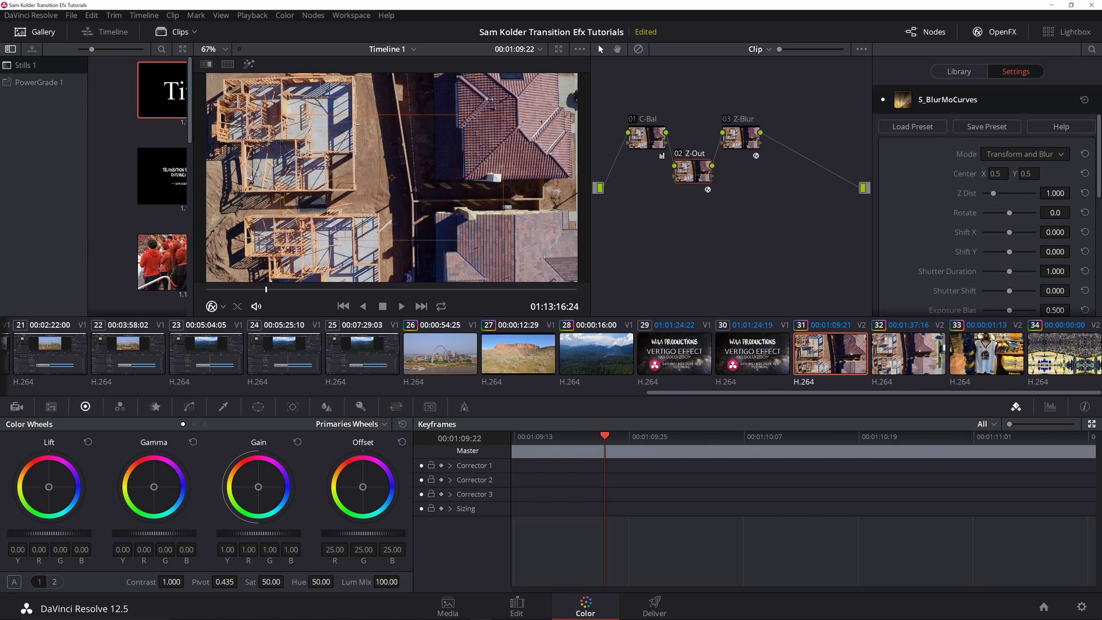
left_click(726, 119)
scroll(987, 218, "down", 3)
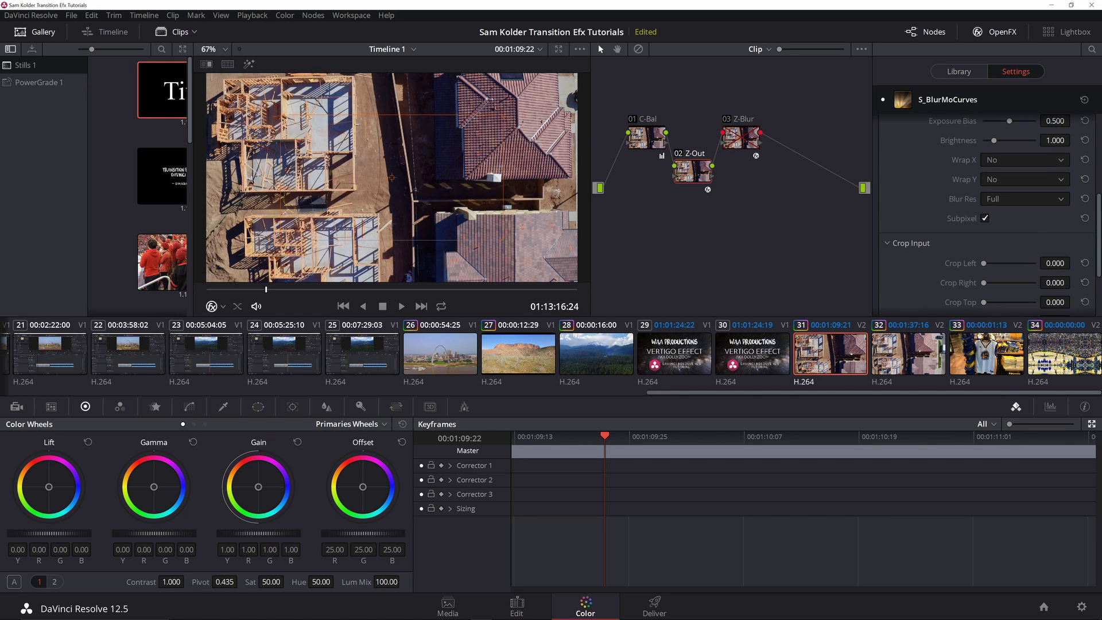
left_click(1024, 160)
left_click(1004, 201)
scroll(987, 216, "up", 3)
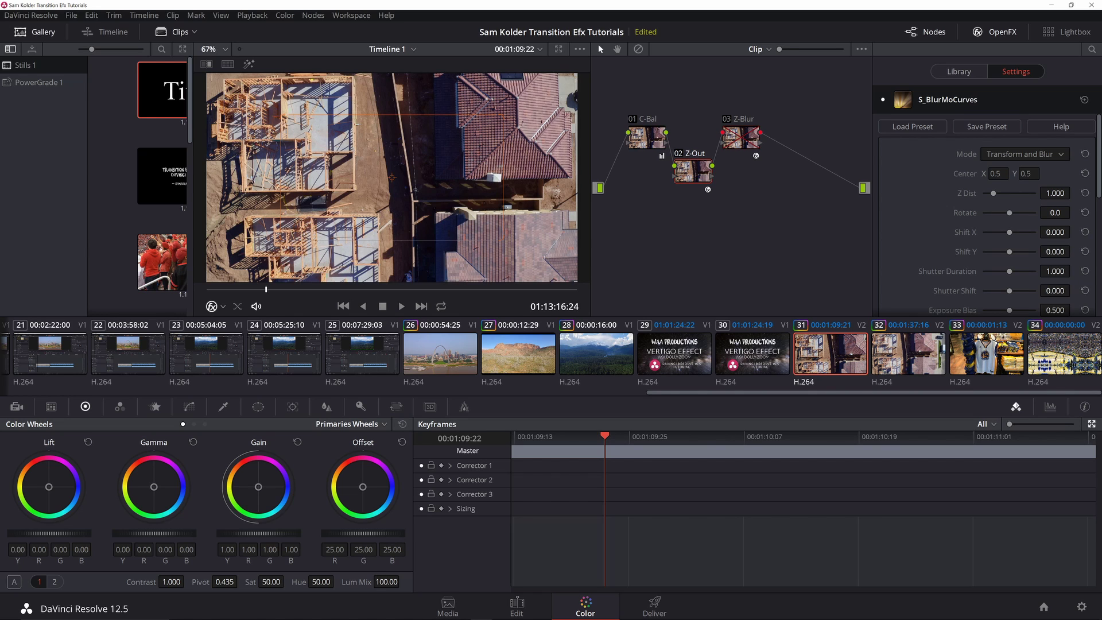
Turn on automatic keyframing for Corrector 2 and set Z Dist to 1.6 on the clip's last frame, 00:01:11:10
key("apostrophe")
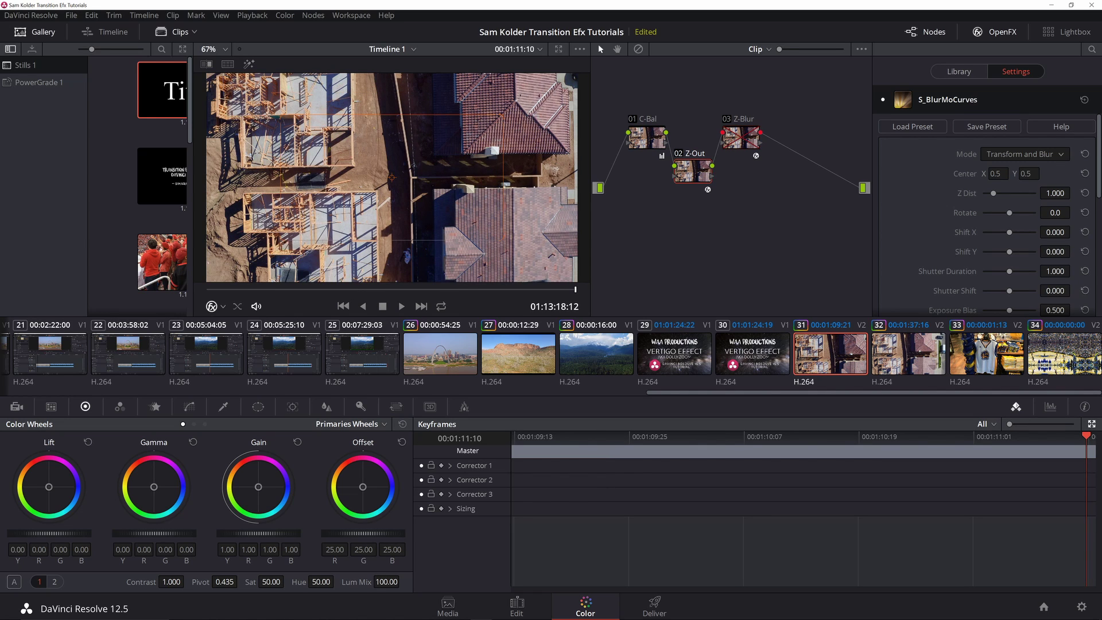
key("Right")
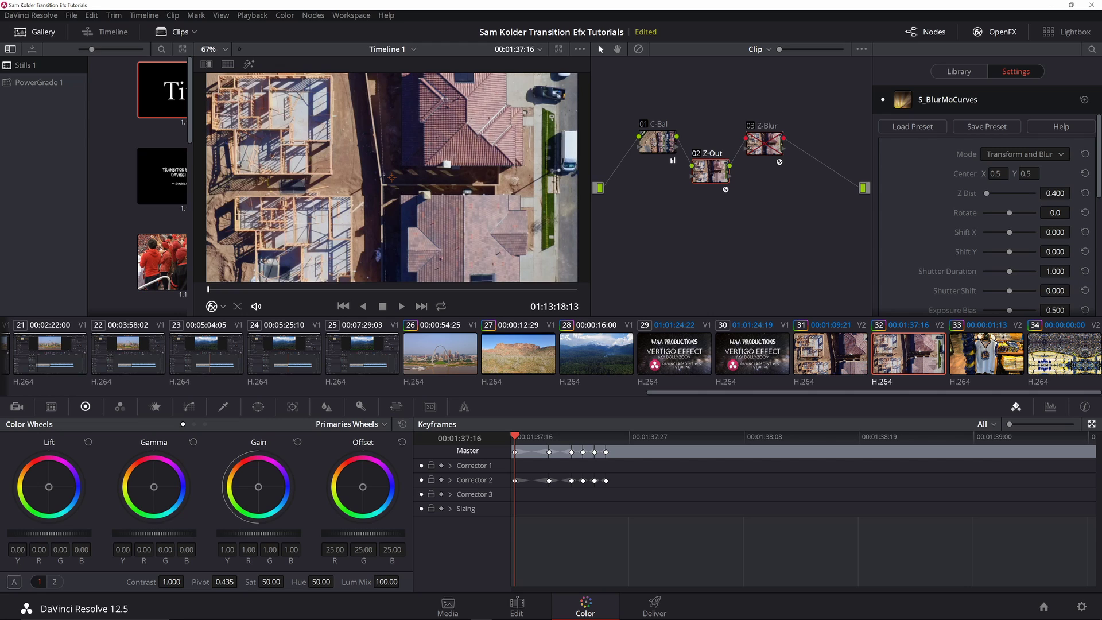
key("Up")
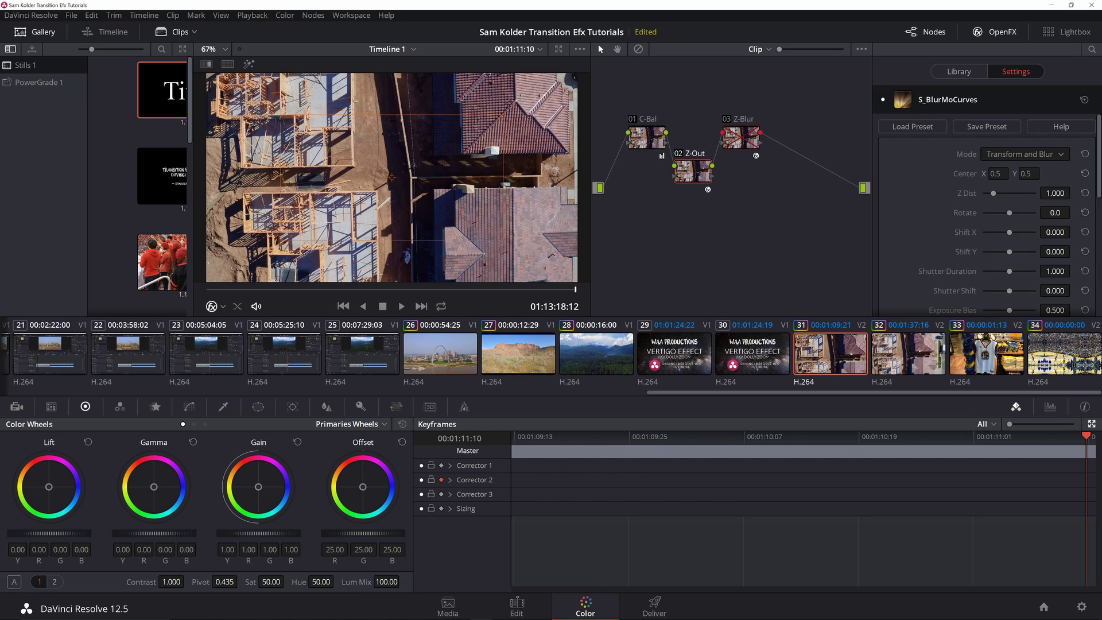
double_click(1055, 193)
type("1.6")
key("Return")
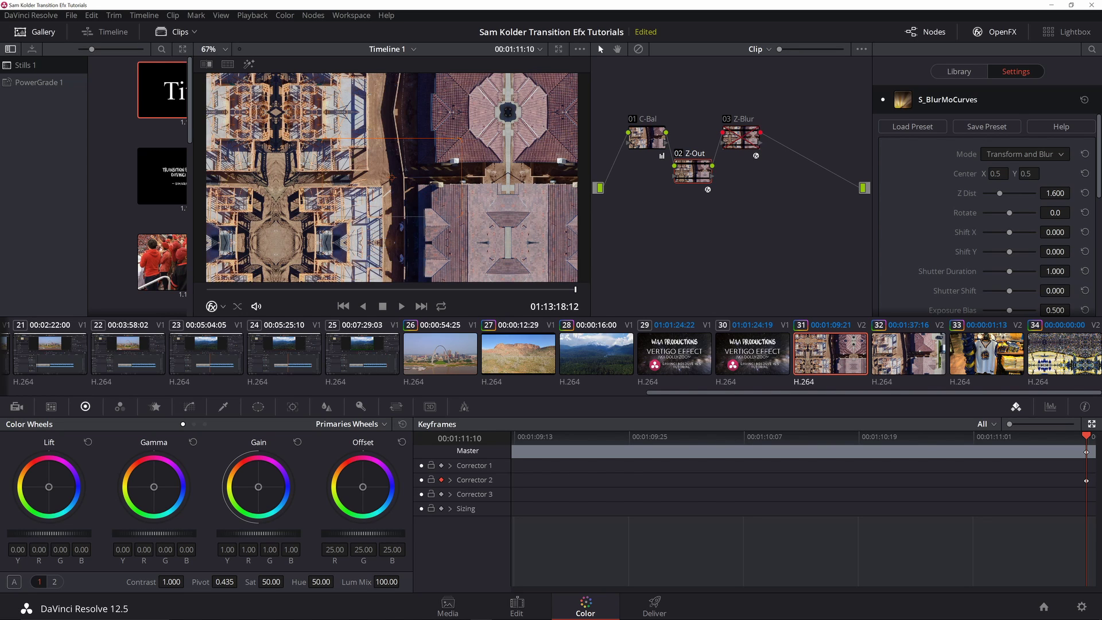
Keyframe Z Dist at 1.15 three frames before the clip's last frame
key("Left")
key("Left")
key("Left")
double_click(1055, 193)
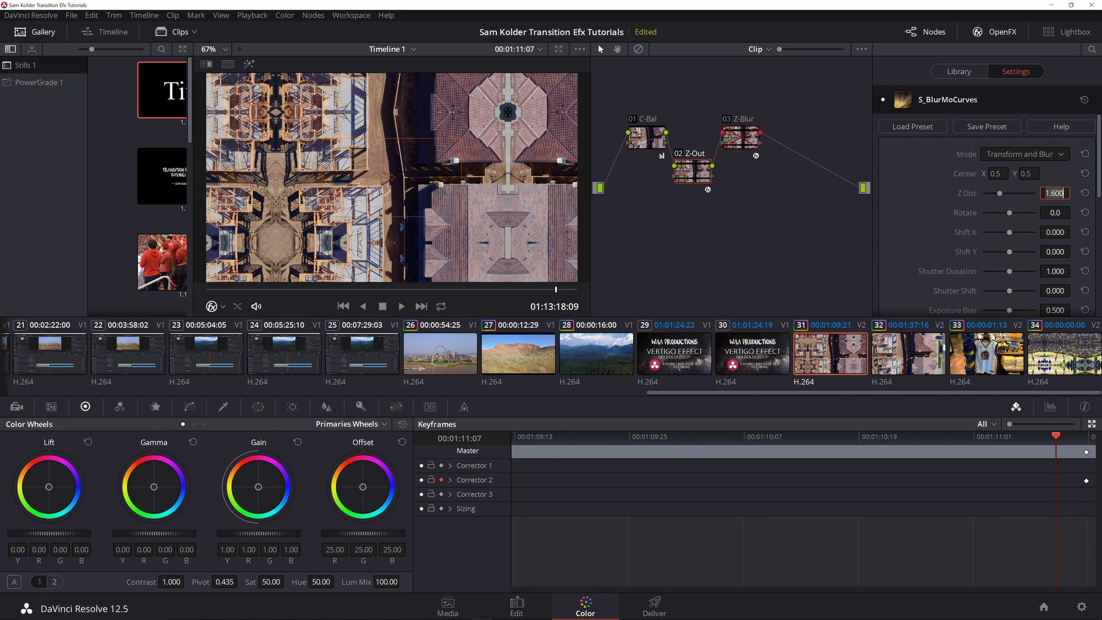
type("1.15")
key("Return")
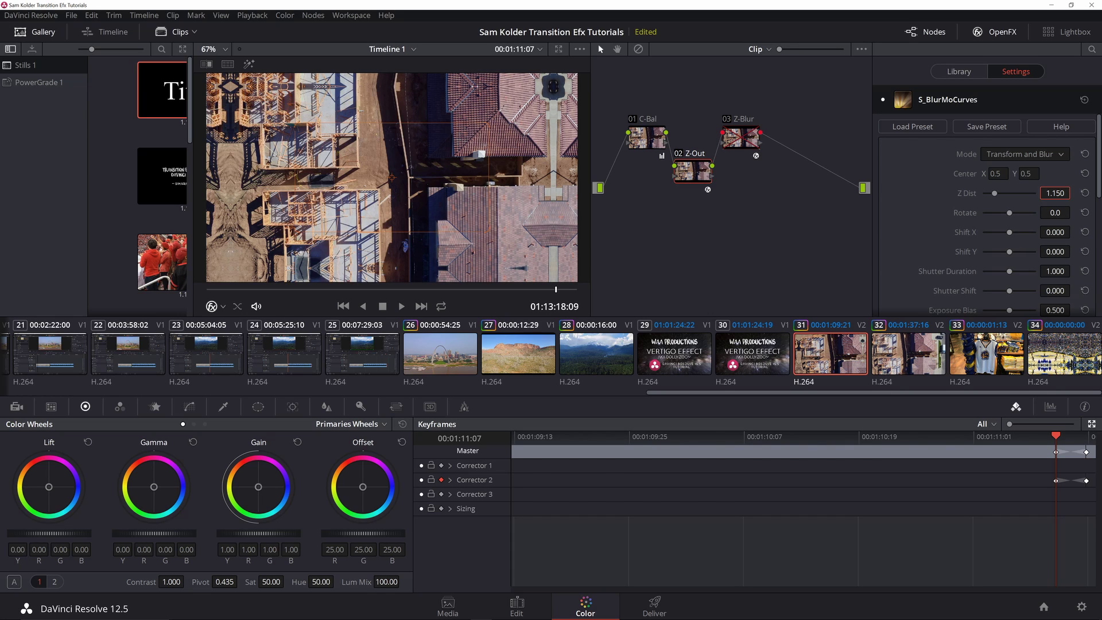
Keyframe Z Dist at 1.1 two frames earlier, at 00:01:11:05
key("Left")
key("Left")
double_click(1054, 193)
type("1.1")
key("Return")
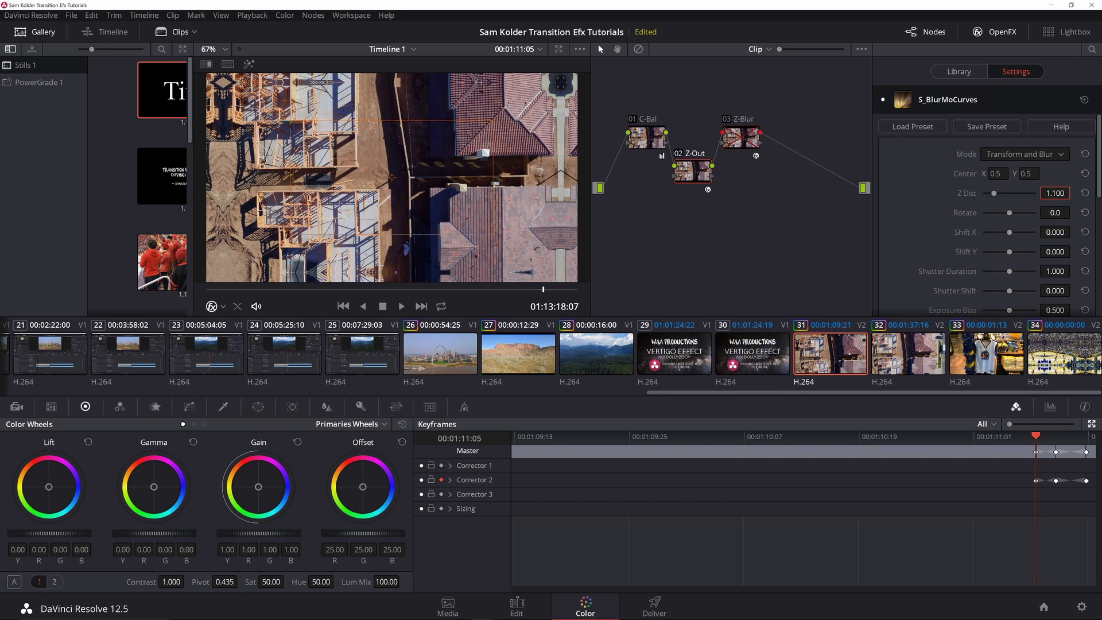
Keyframe Z Dist at 1.05 one frame earlier, at 00:01:11:04, and at 1.02 on the frame before that
key("Left")
double_click(1054, 193)
type("1.05")
key("Return")
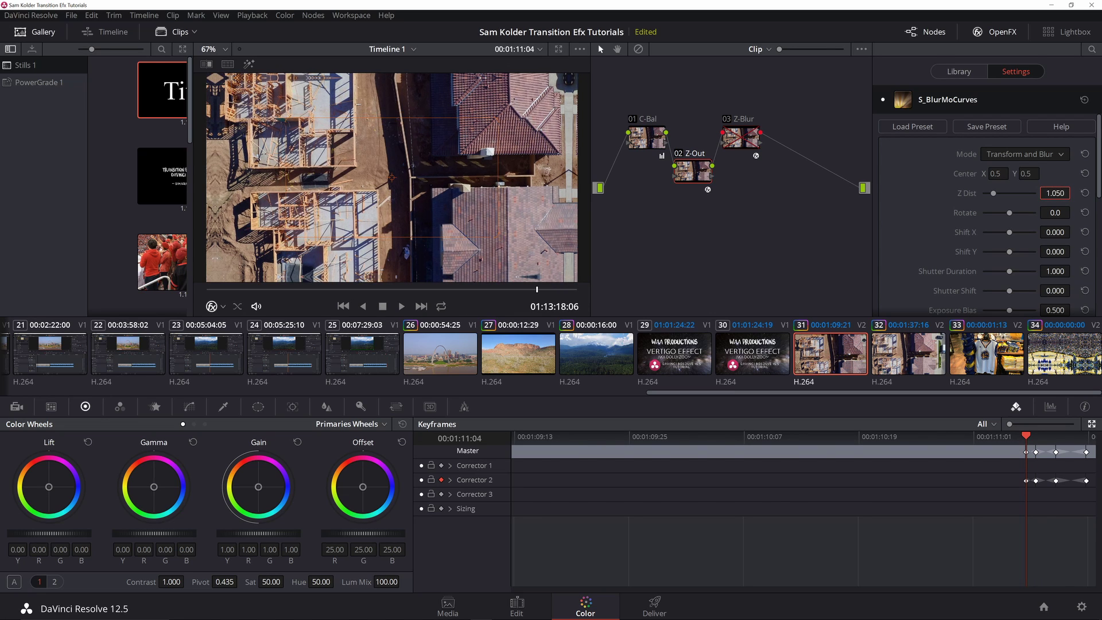
key("Left")
double_click(1055, 193)
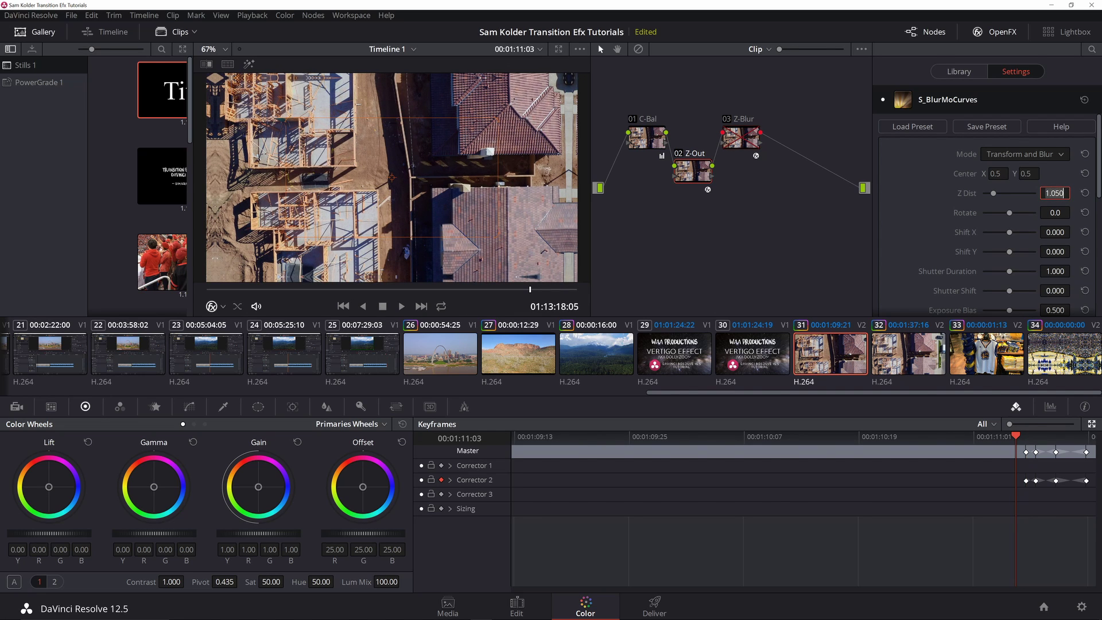
type("1.02")
key("Return")
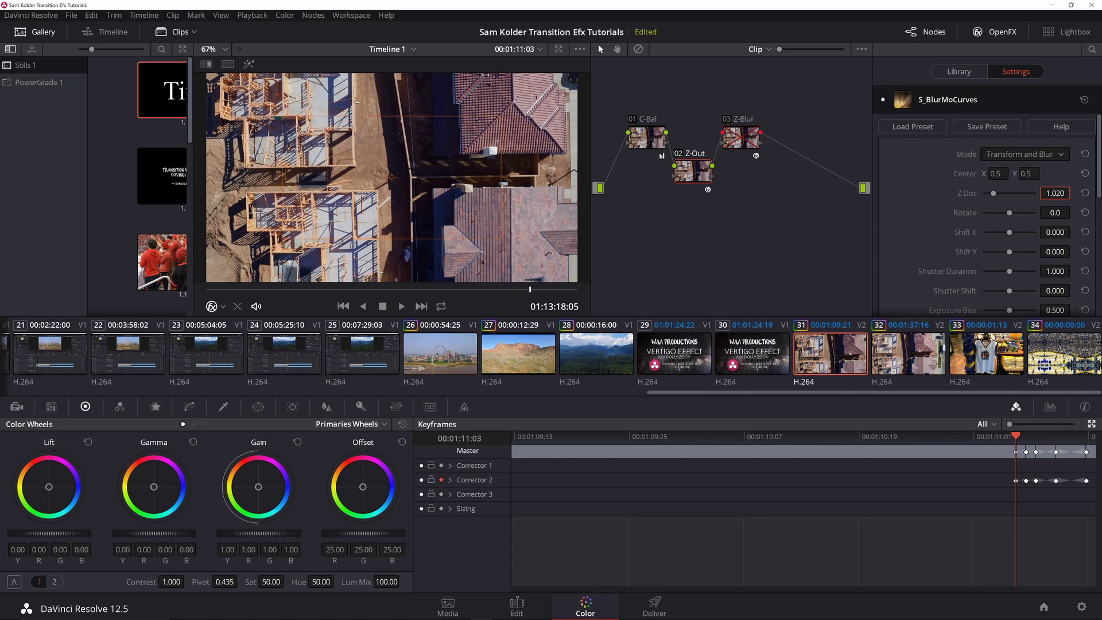
Keyframe the Z-Out node's Z Dist at 1 one frame before the earliest keyframe, at 00:01:11:02
key("Right")
key("Right")
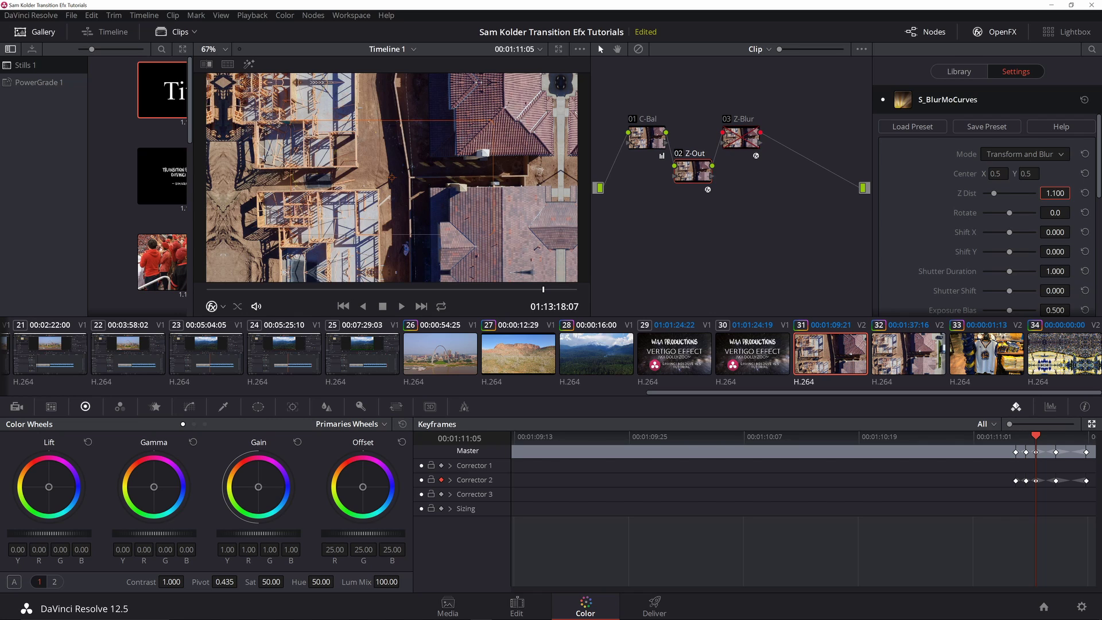
key("Left")
key("Left")
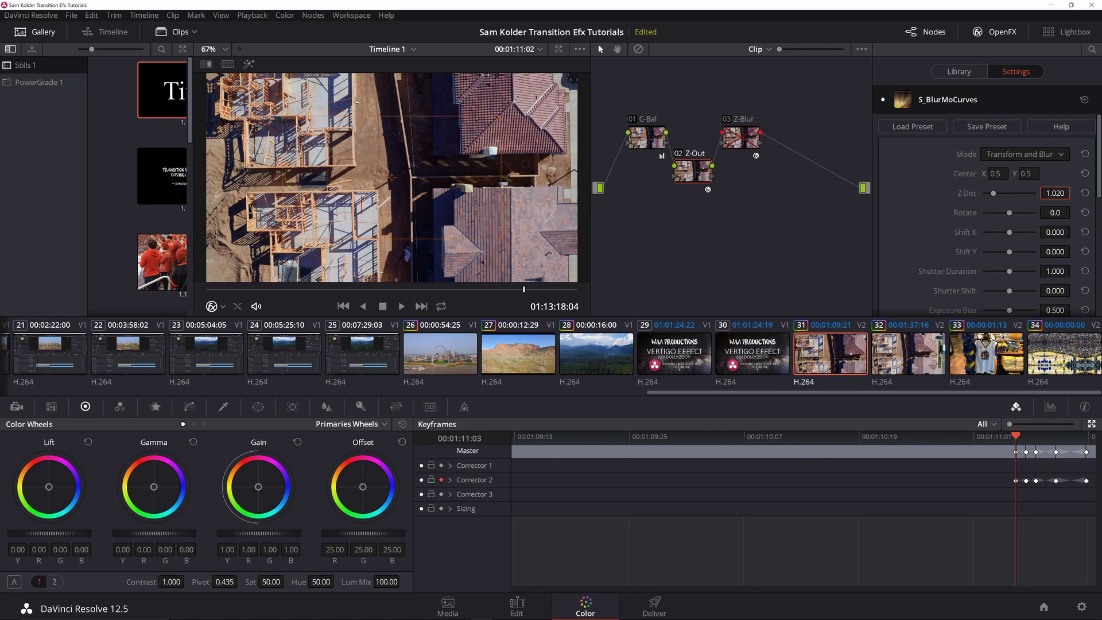
key("Left")
double_click(1055, 193)
type("1")
key("Return")
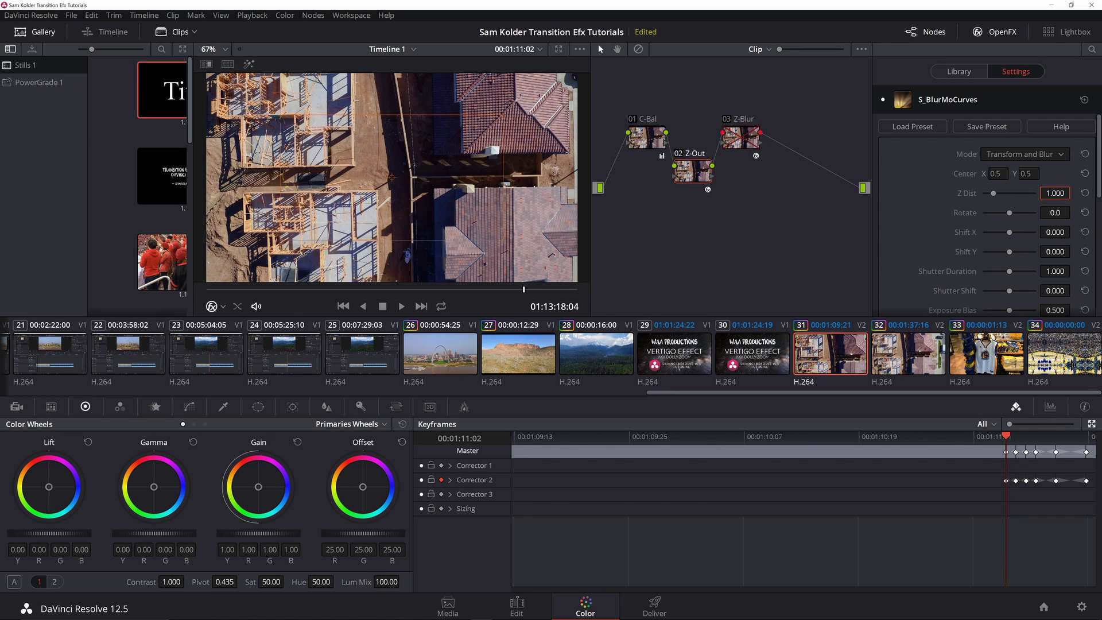
key("Return")
On the clip's last frame, turn on automatic keyframing for Corrector 3 and set the Z-Blur node's Border Type to Reflection
left_click(1055, 436)
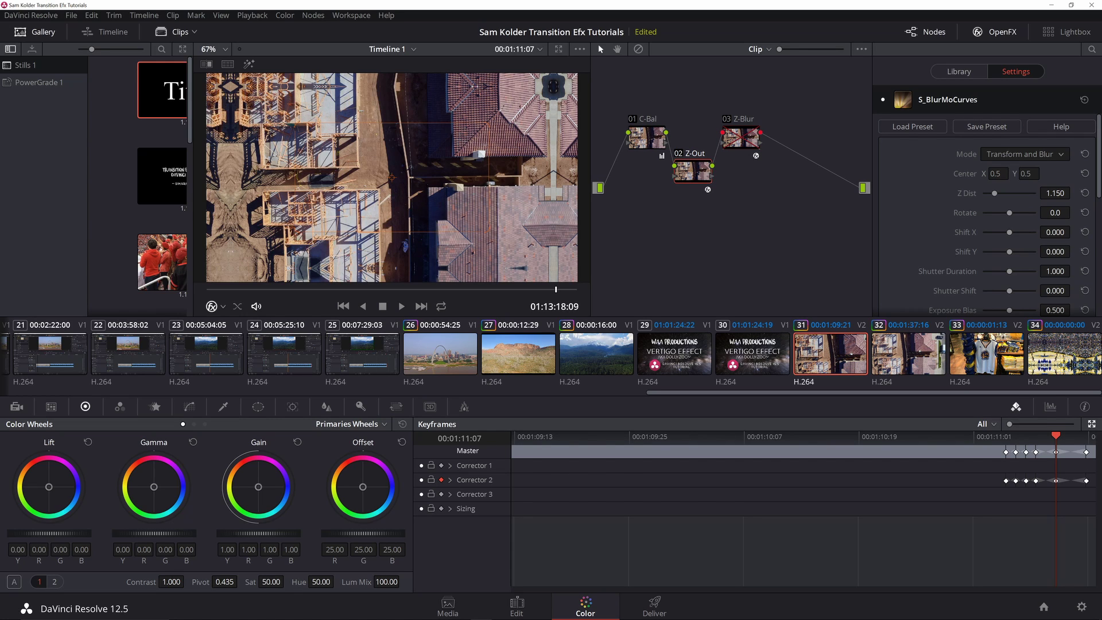
key("Right")
key("Right")
key("Right")
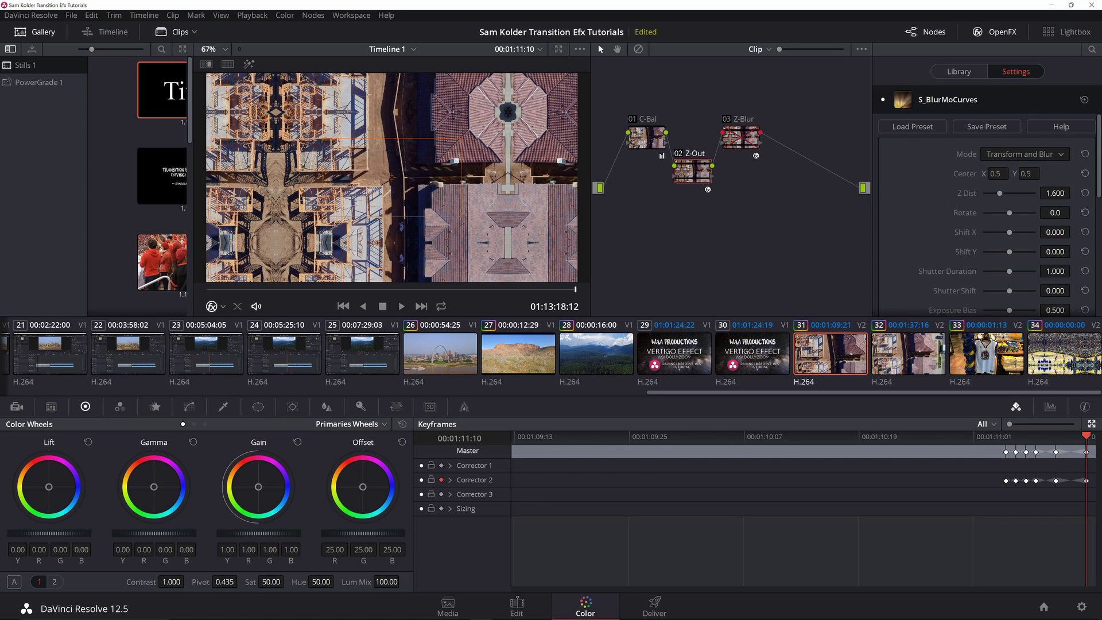
left_click(726, 118)
left_click(741, 138)
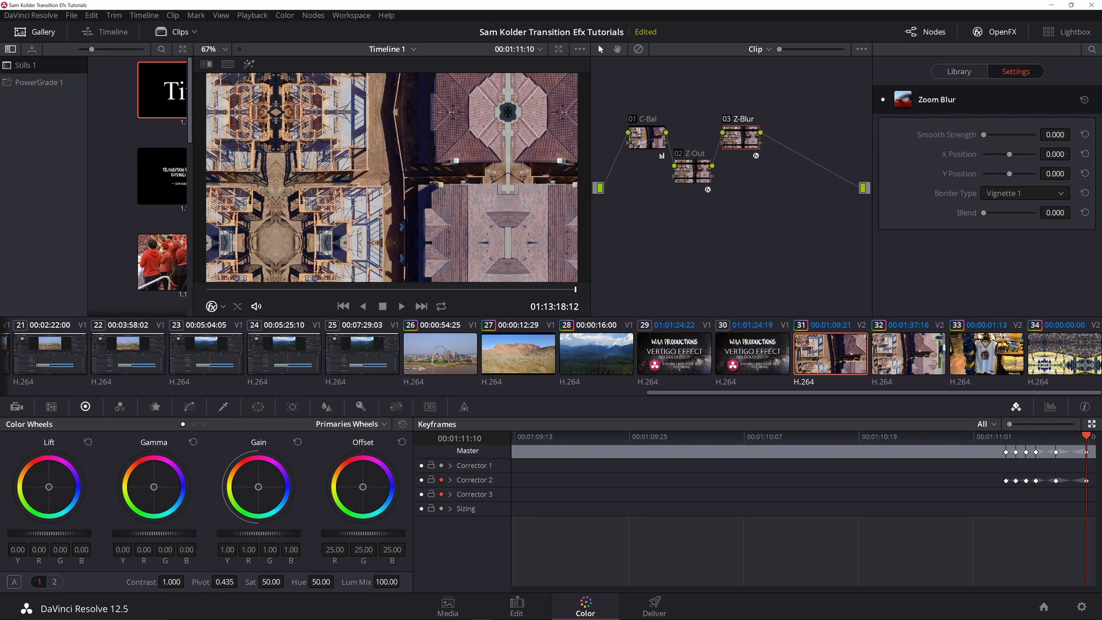
left_click(1024, 193)
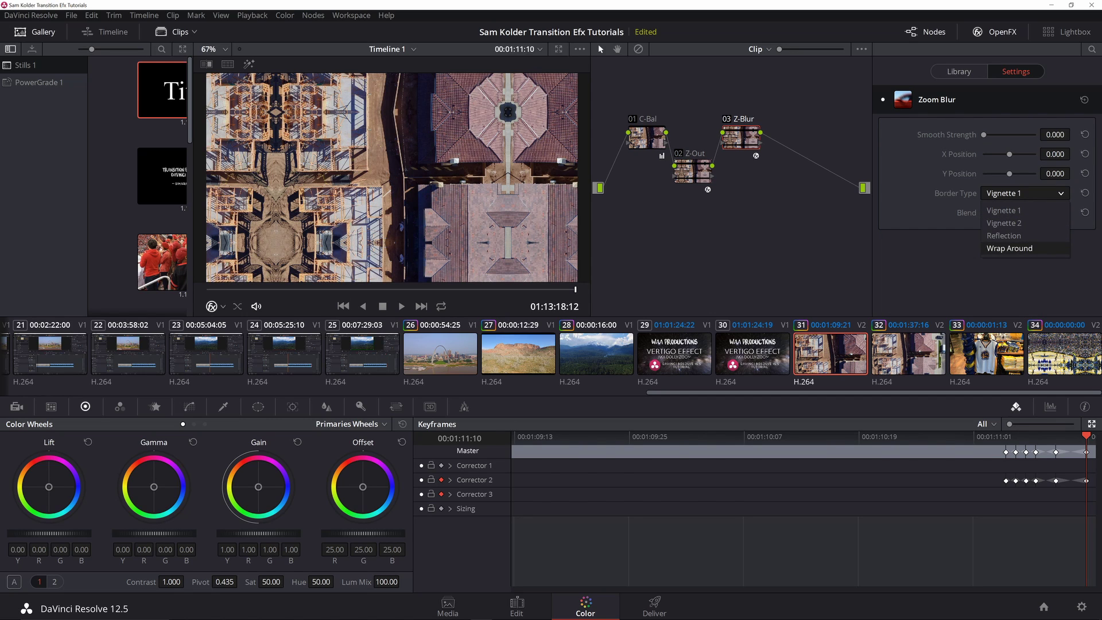
left_click(1003, 235)
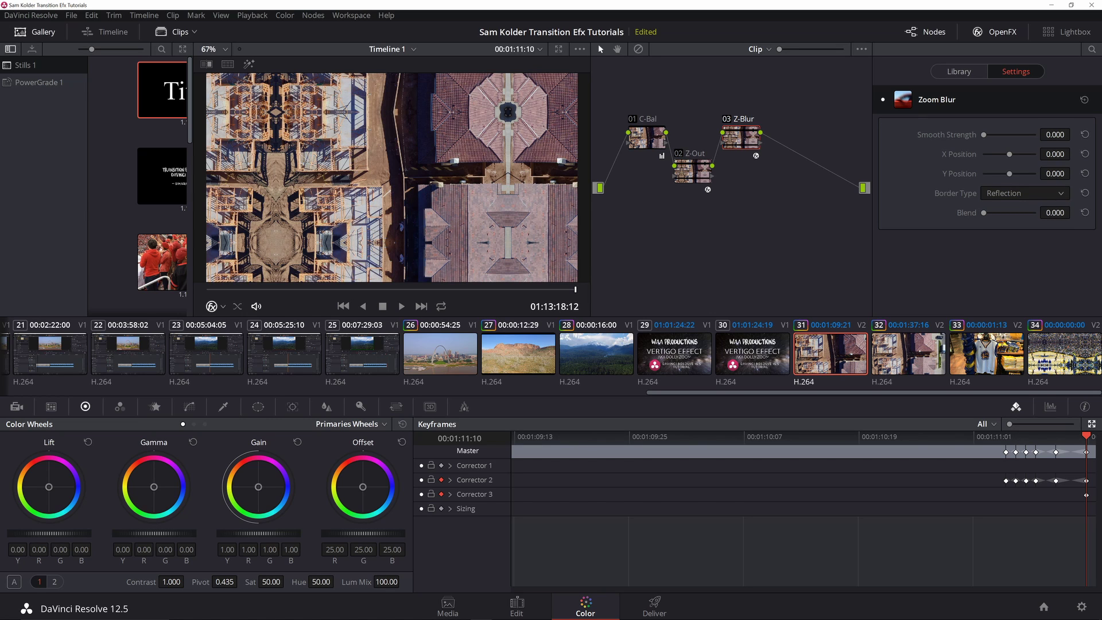
Keyframe the Zoom Blur Smooth Strength at about 0.389 on the last frame and about 0.189 at 00:01:11:07
left_click_drag(983, 135, 1003, 134)
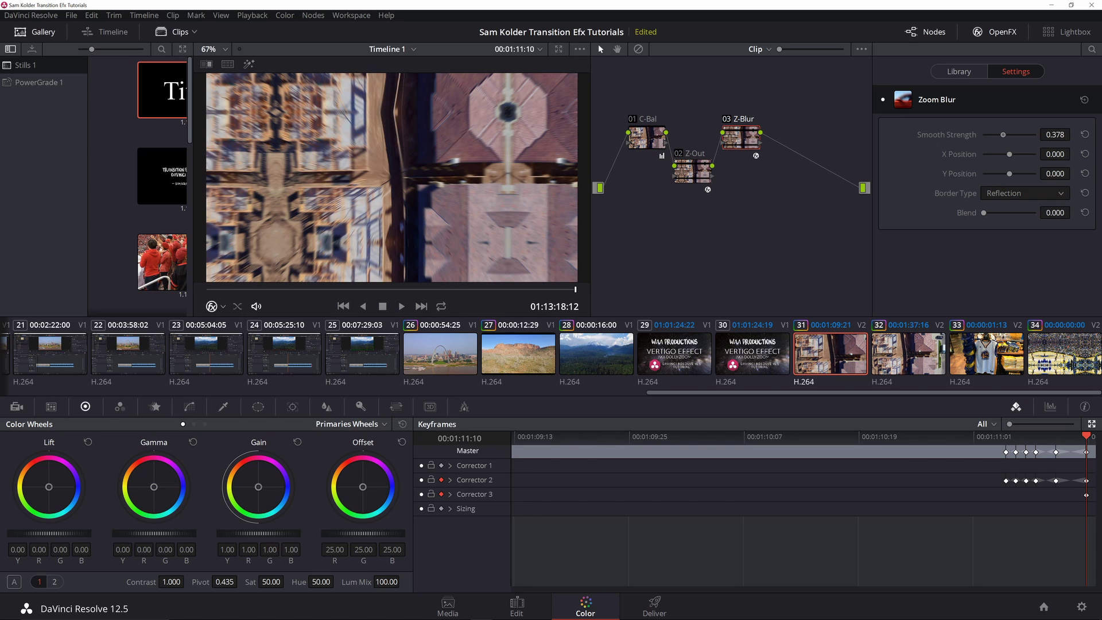
left_click_drag(1003, 135, 1003, 135)
key("bracketleft")
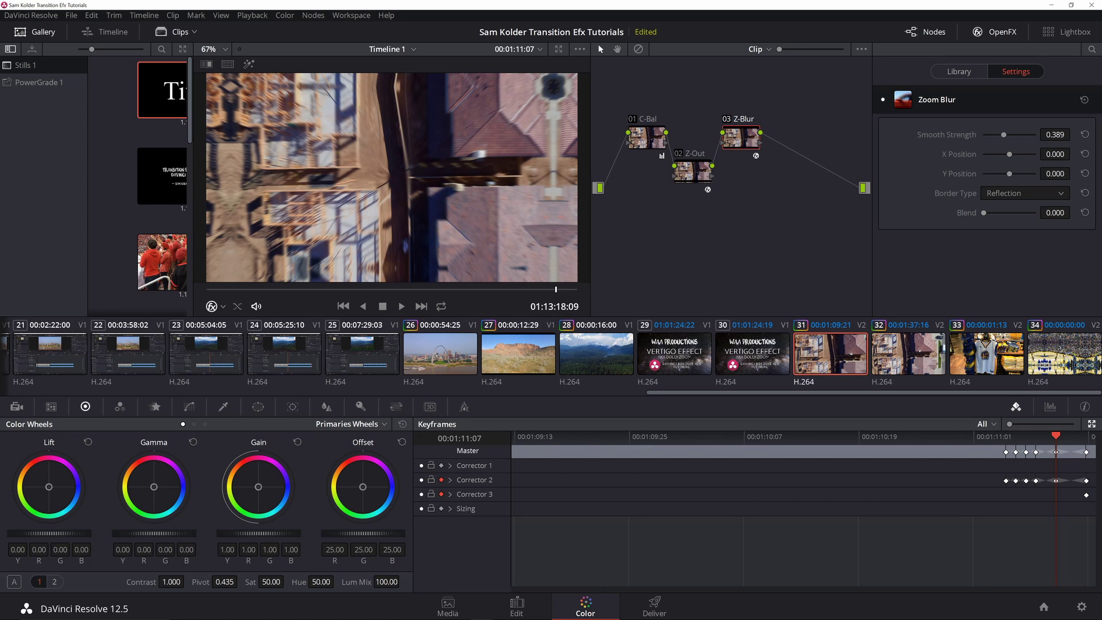
left_click_drag(1003, 135, 993, 134)
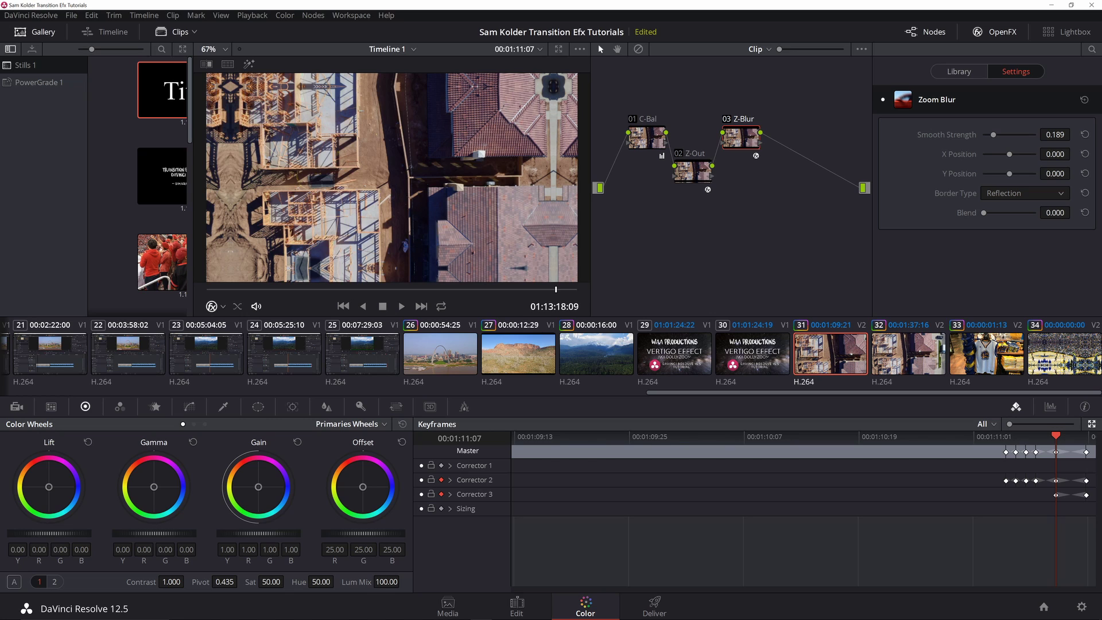
Keyframe Smooth Strength at 0 at 00:01:11:04 and return to the clip's last frame
left_click_drag(1055, 435, 1026, 435)
left_click_drag(994, 135, 983, 135)
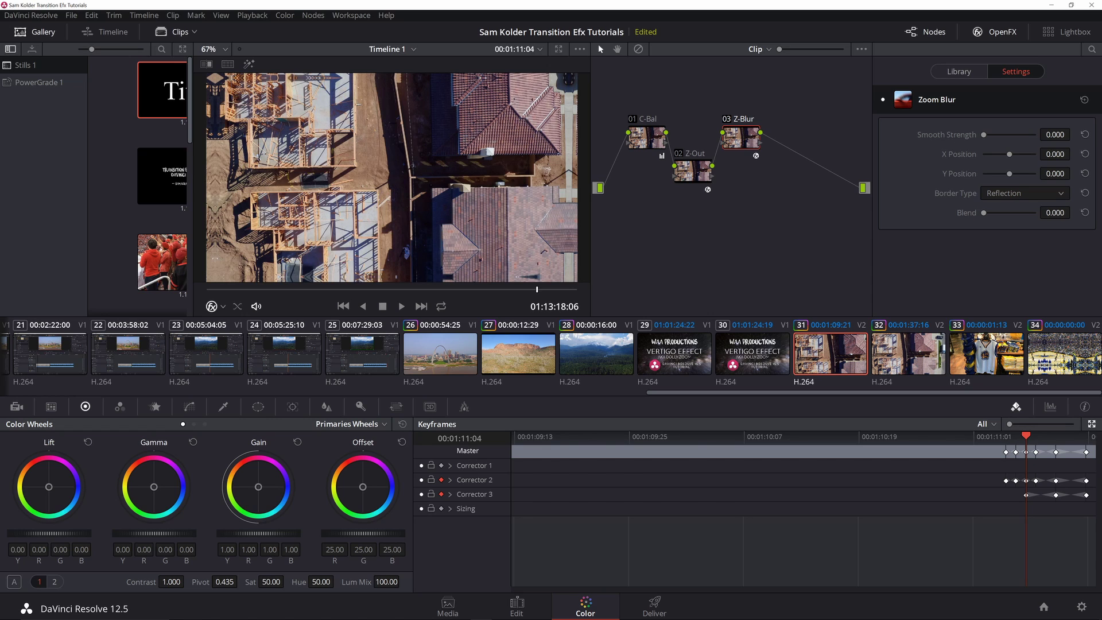
left_click_drag(1026, 436, 1086, 435)
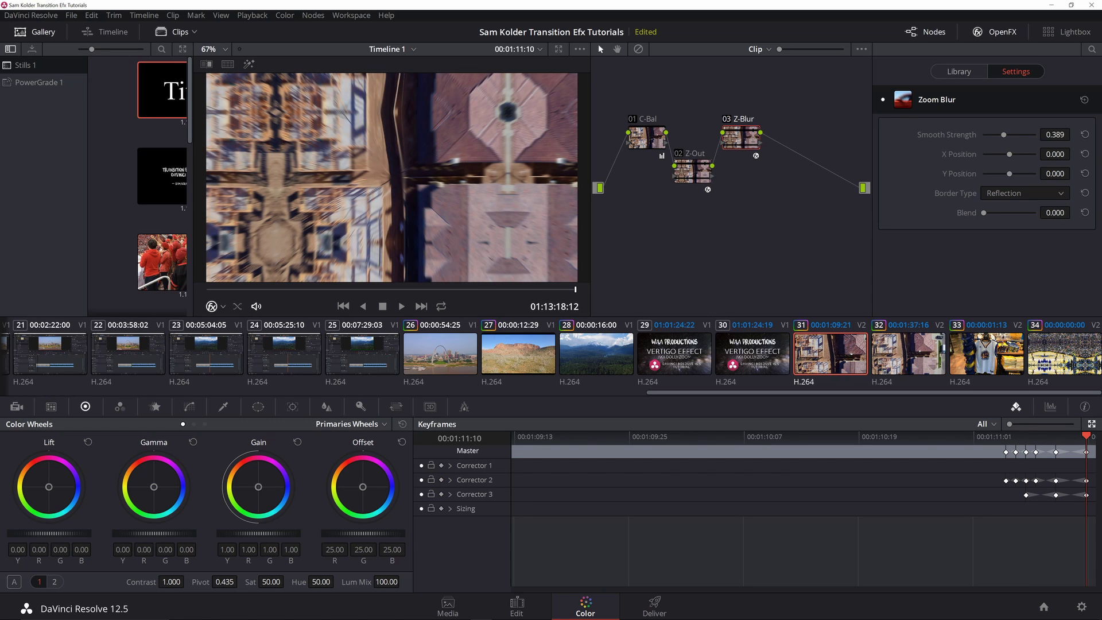
On the second drone clip's Z-Blur node, keyframe Smooth Strength at about 0.378 on the first frame and about 0.067 at 00:01:37:19
key("Right")
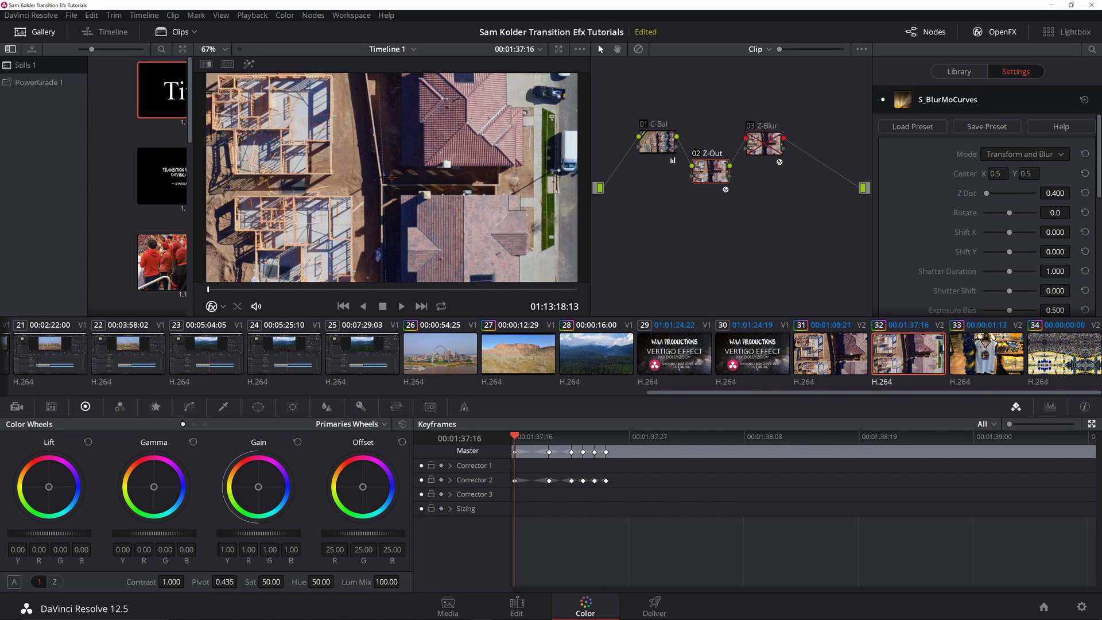
left_click(750, 126)
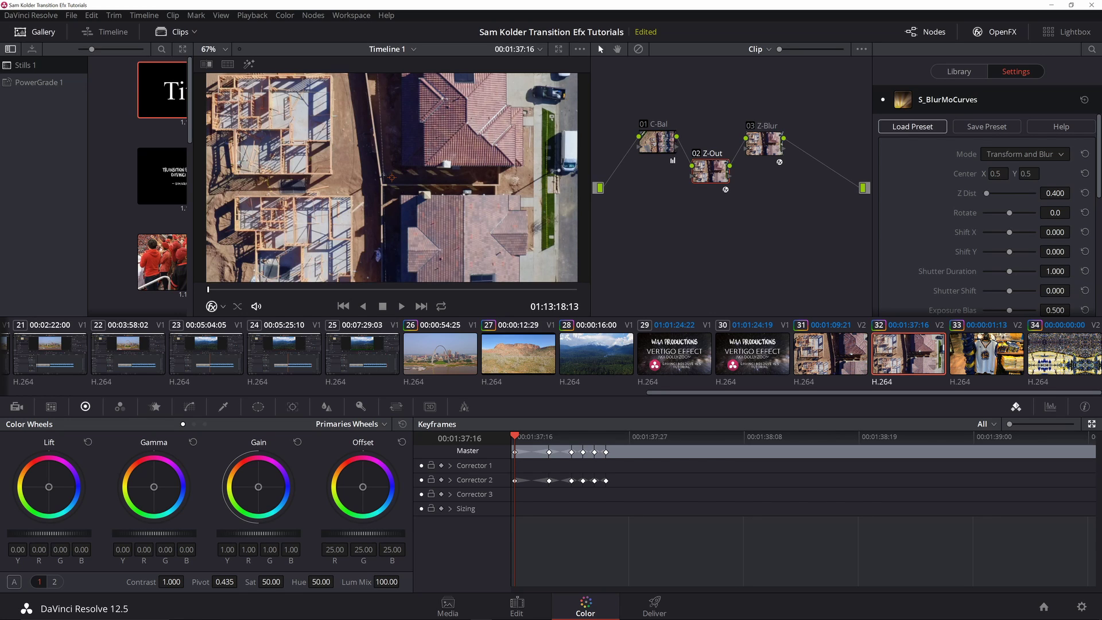
left_click(763, 144)
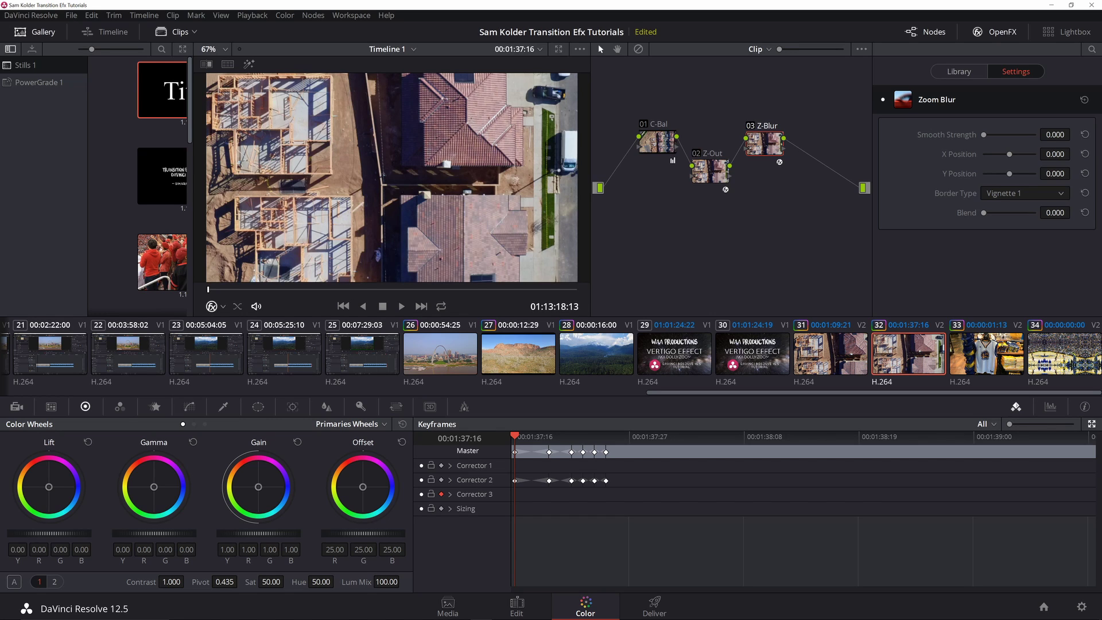
left_click_drag(985, 135, 1003, 135)
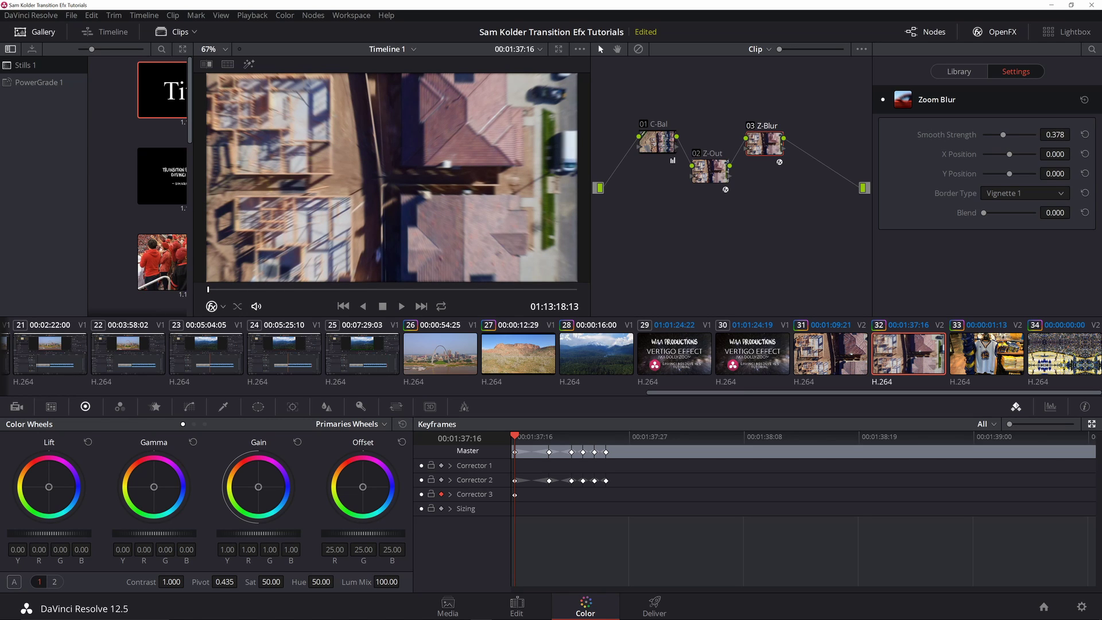
key("]")
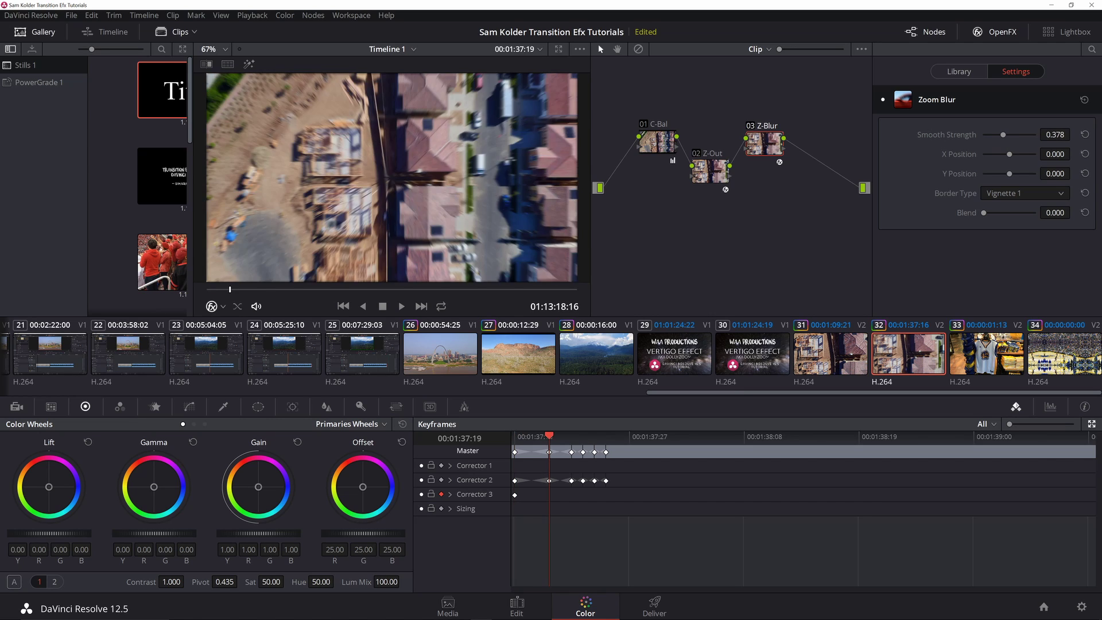
left_click_drag(1003, 135, 987, 135)
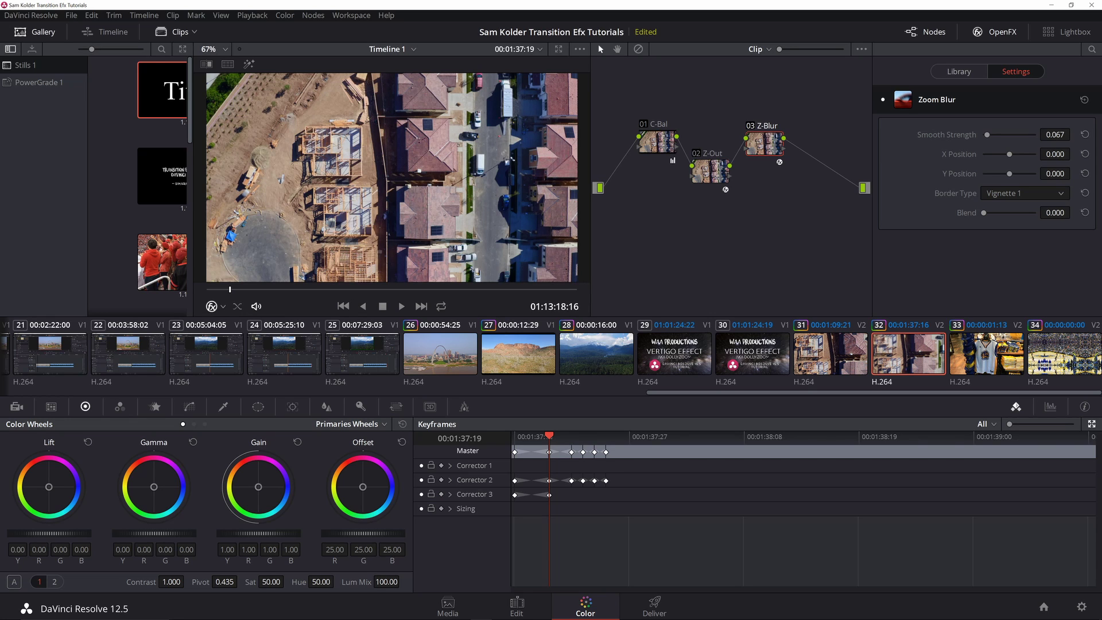
Select the second drone clip's Z-Out node and review its Z Dist keyframes frame by frame from the first frame to 00:01:37:24
key("bracketleft")
left_click(710, 171)
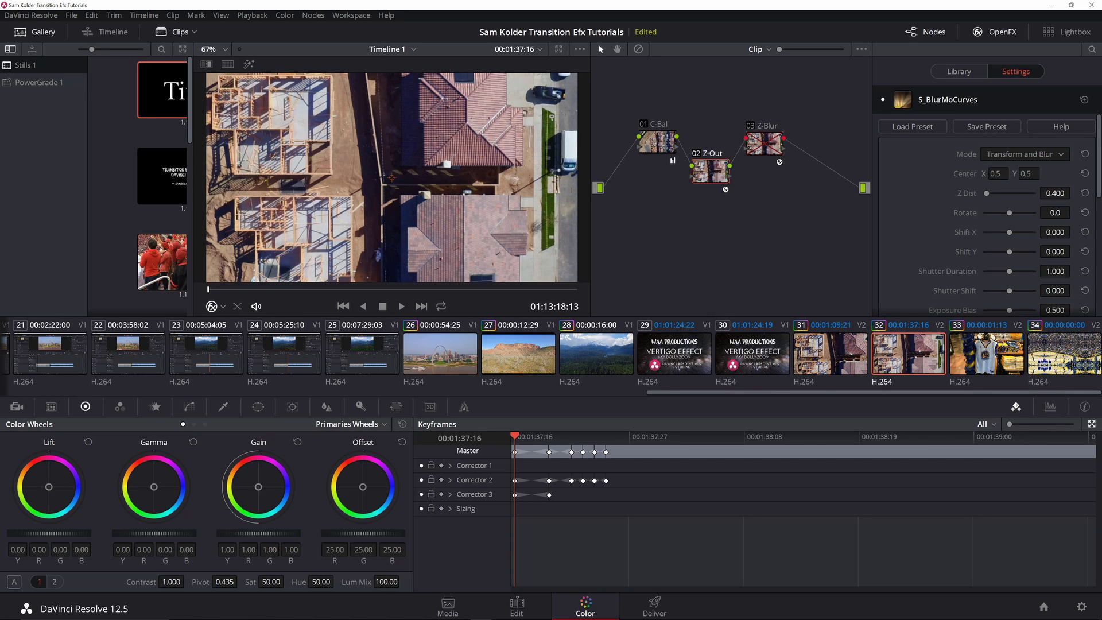
key("Right")
key("Right")
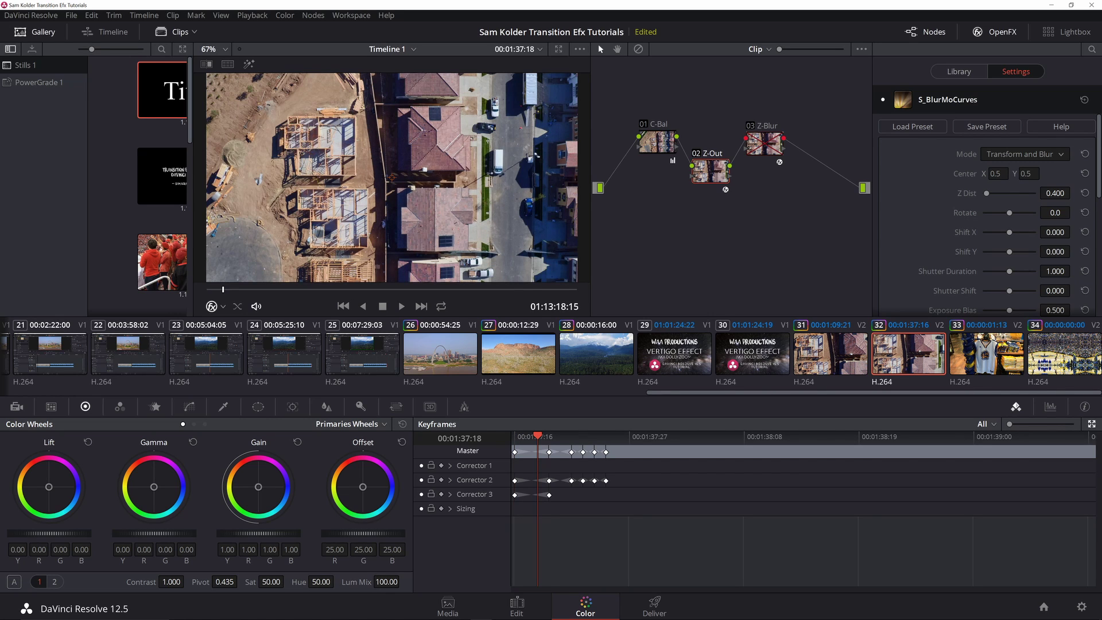
key("Right")
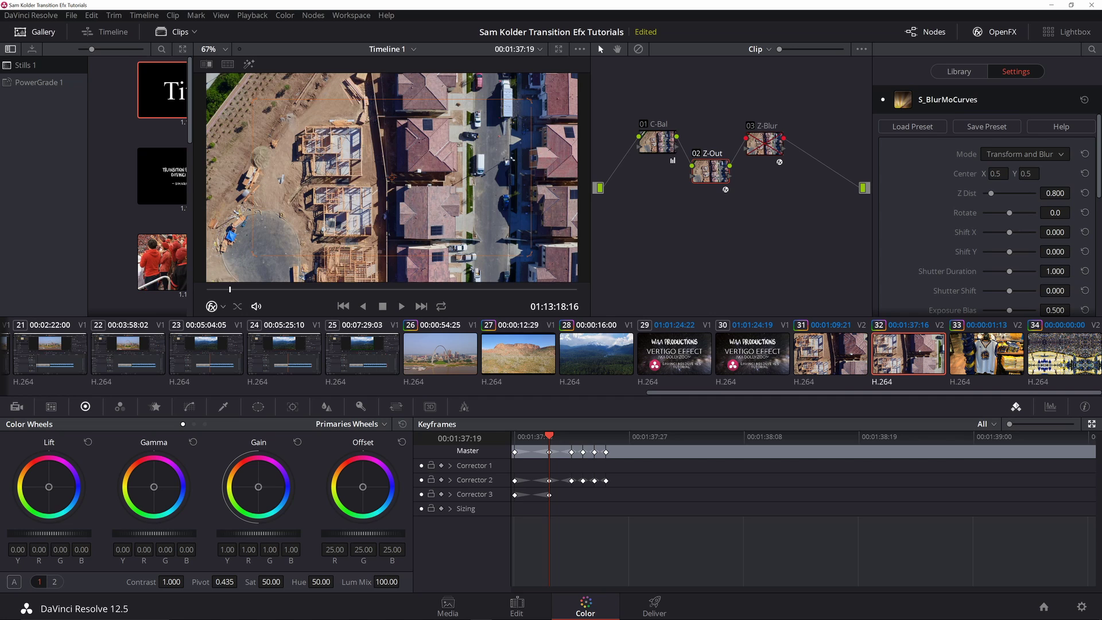
key("Right")
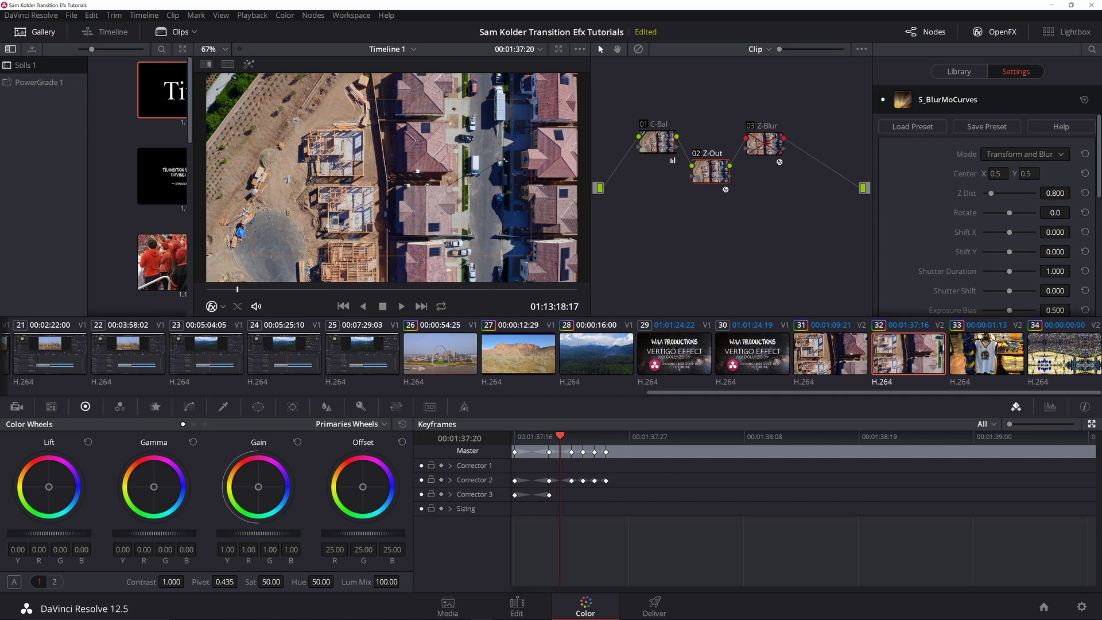
key("Right")
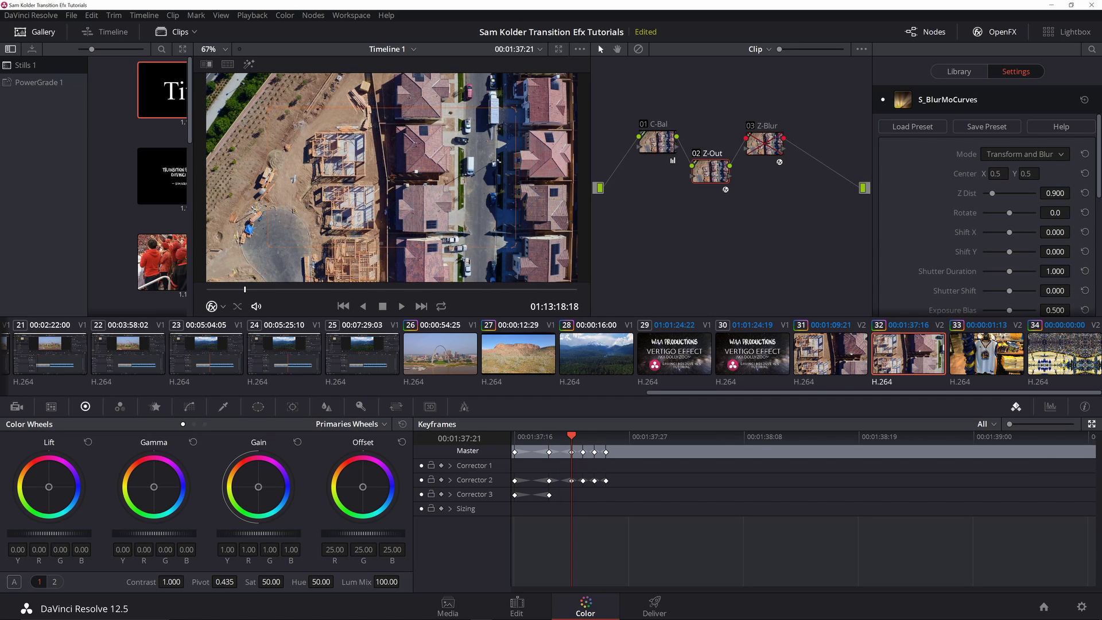
key("Right")
key("Right")
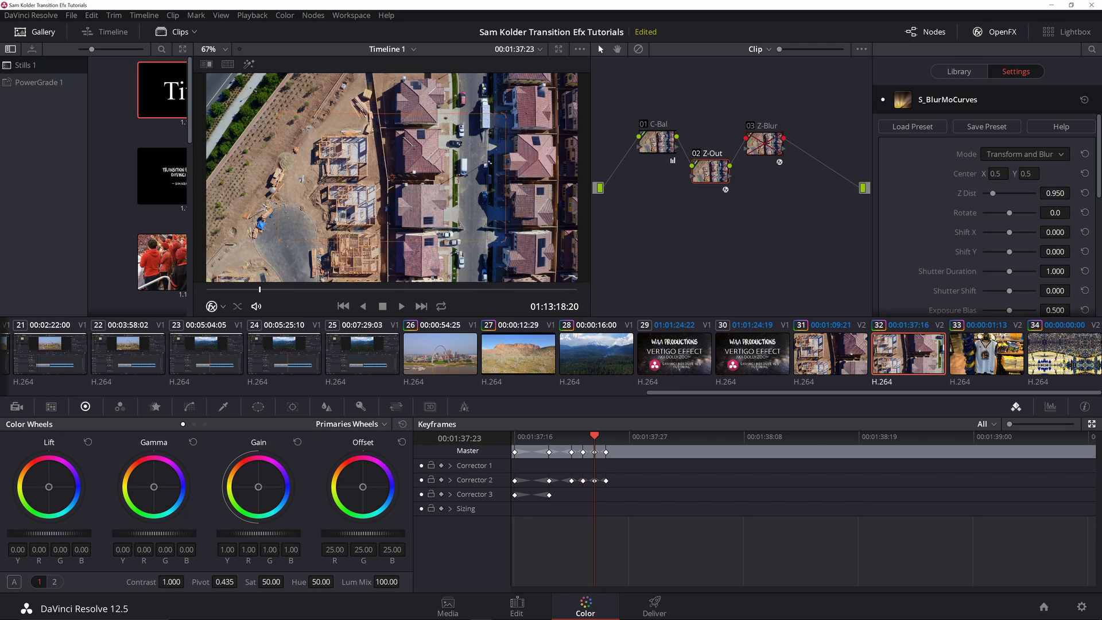
key("Right")
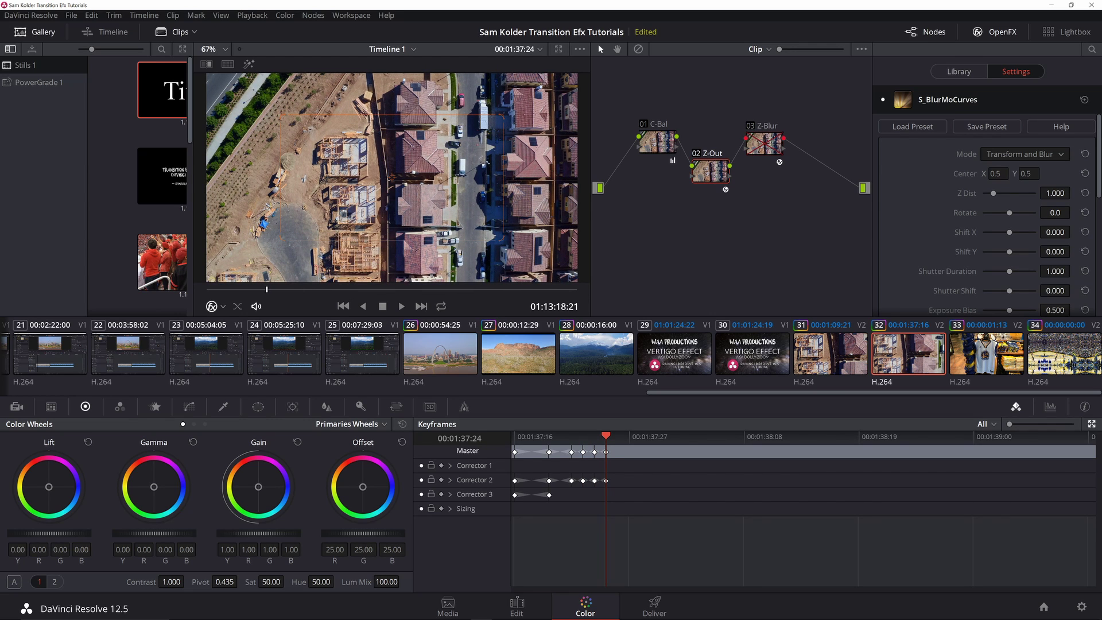
Locate the end of clip IMG_2192 in the edit timeline, at 01:13:21:22, and open that clip for grading
left_click(517, 607)
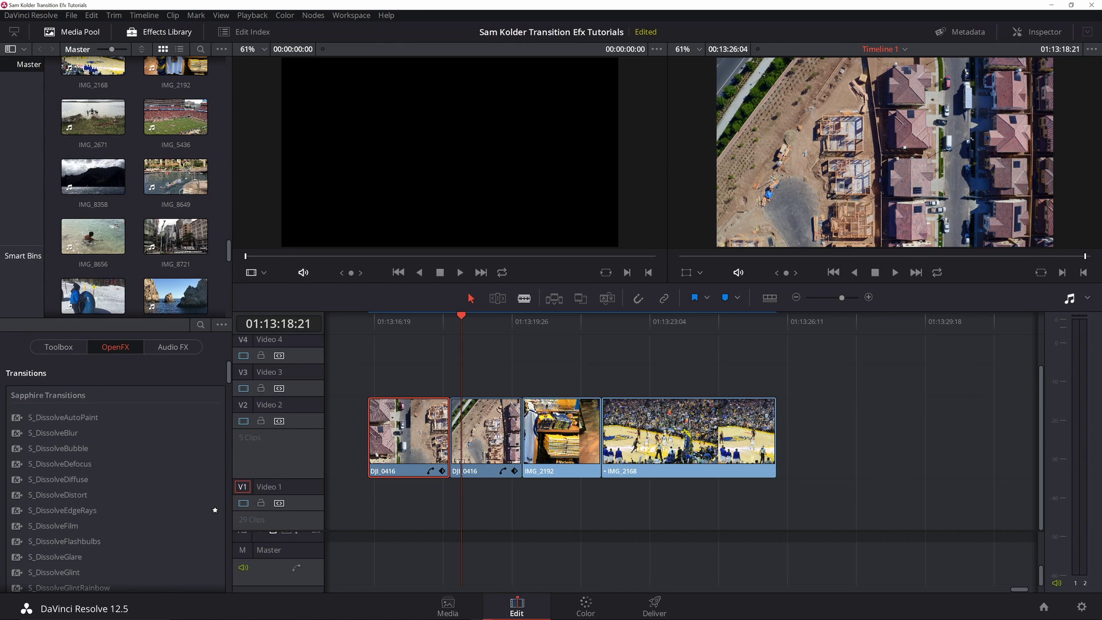
left_click(527, 321)
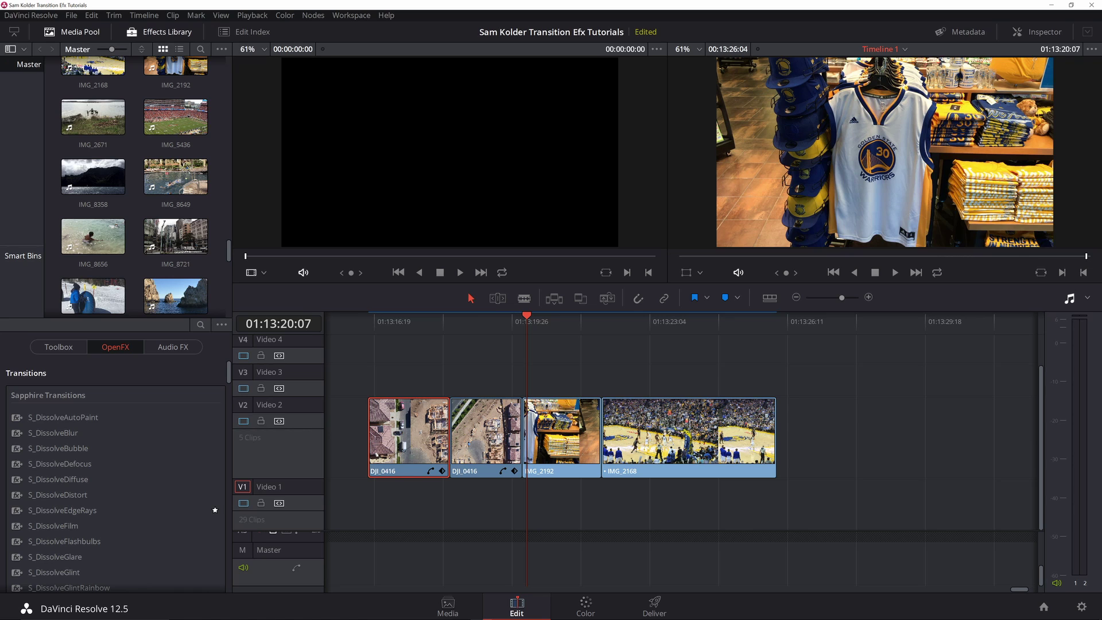
left_click(590, 321)
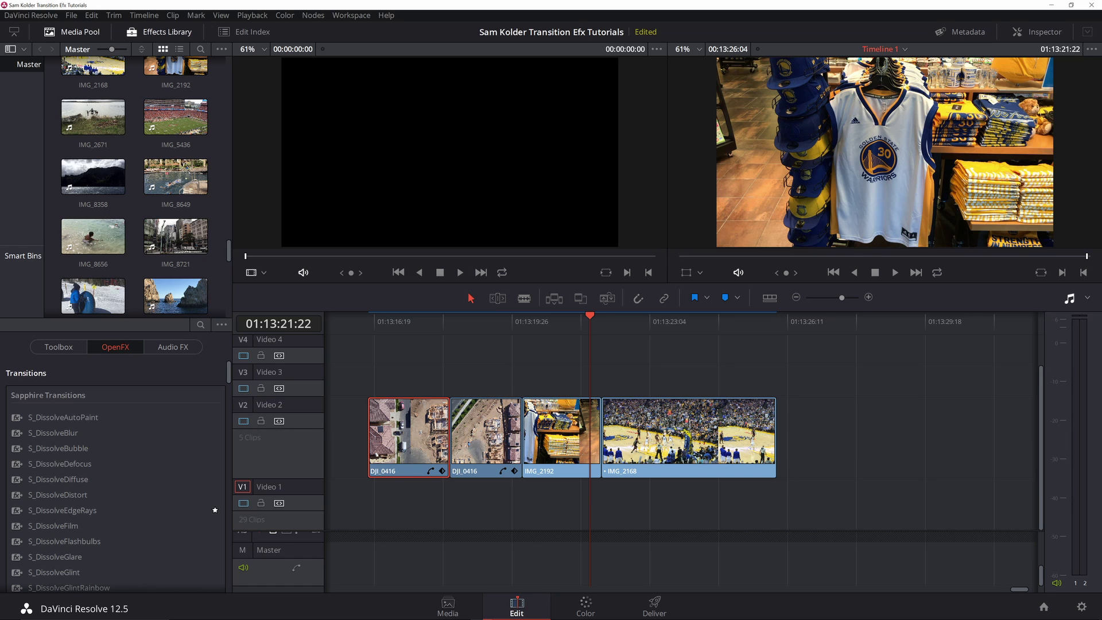
key("Right")
key("Right")
key("Right")
key("Right")
key("Right")
key("Right")
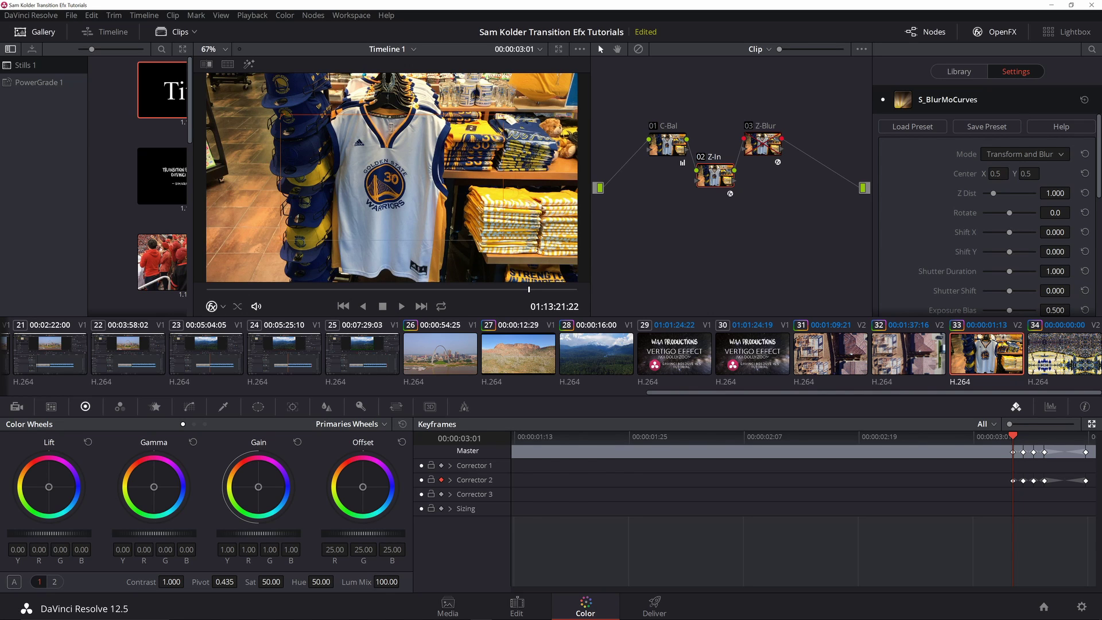
Review the Z-In node's Z Dist keyframes on the jersey clip, working backward from its last frame to 00:00:03:02
key("apostrophe")
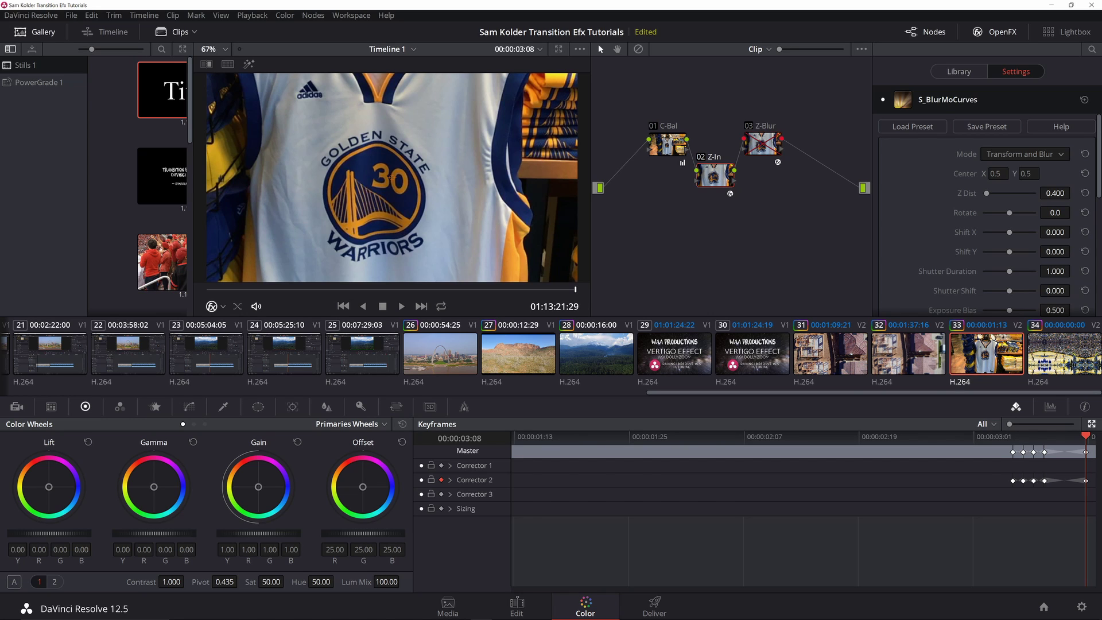
key("Left")
key("Left")
key("Left")
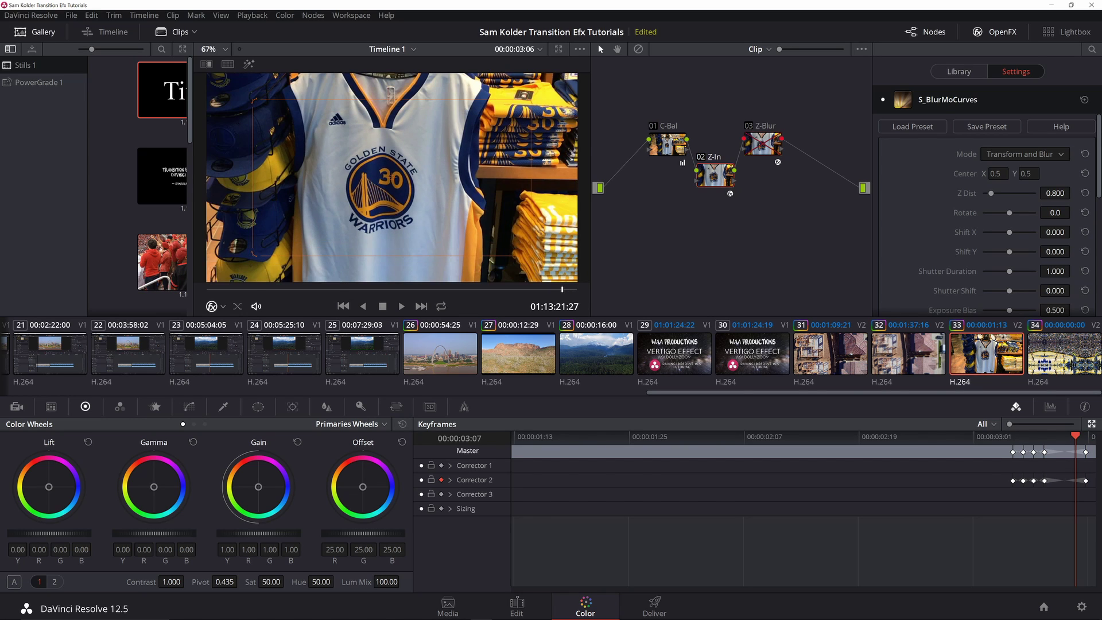
key("Left")
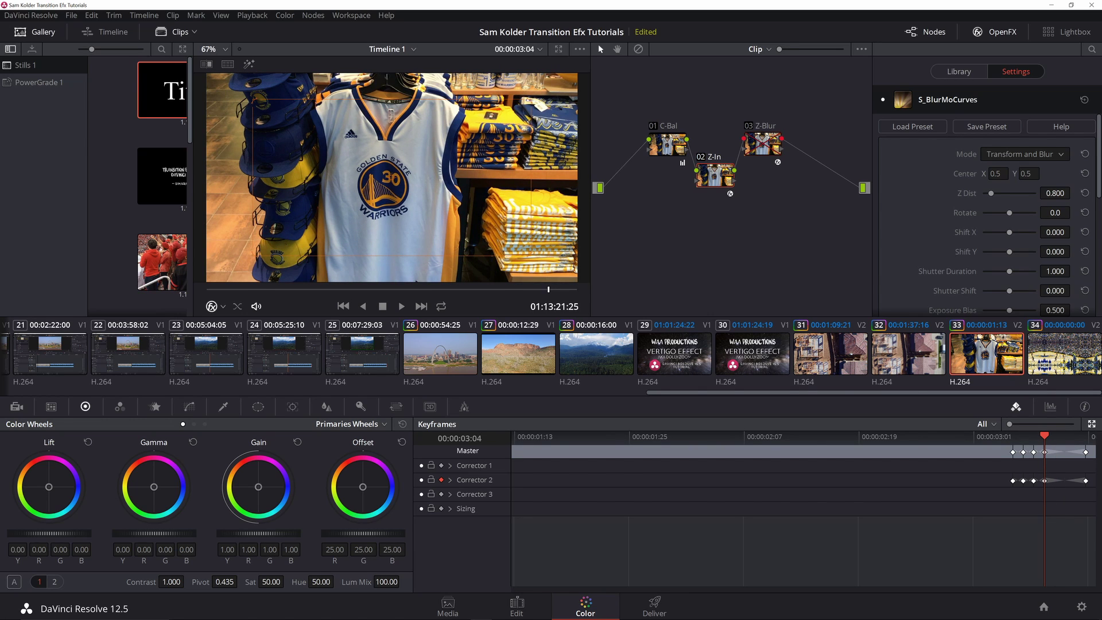
key("Left")
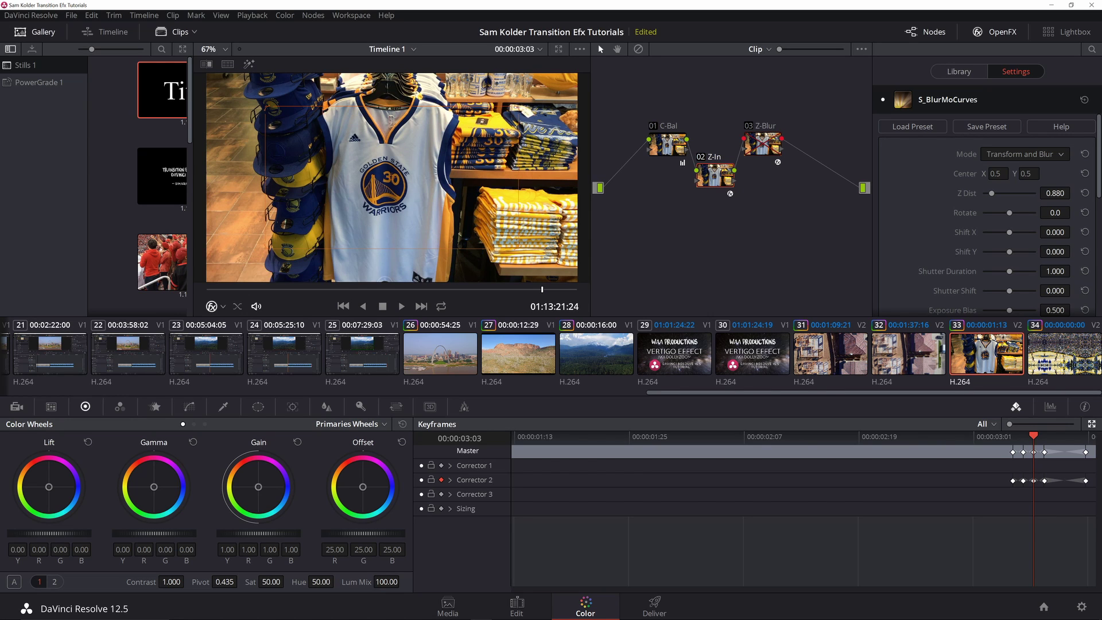
key("Left")
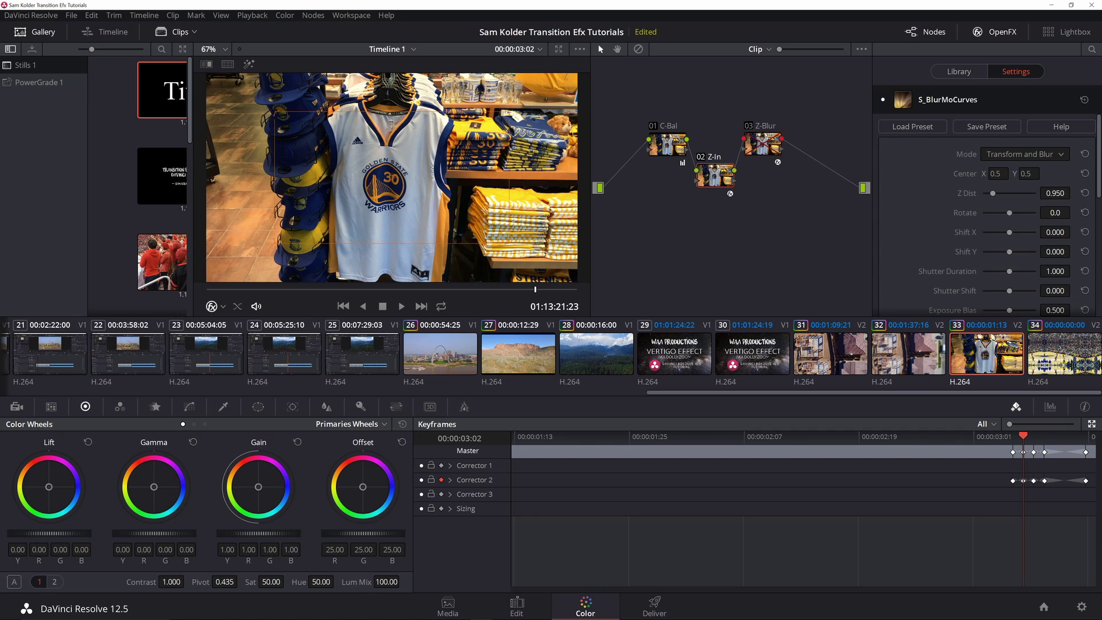
Review the Z-In node's Z Dist keyframes on the jersey clip from 00:00:03:01 forward into the first frame of the basketball clip
key("Left")
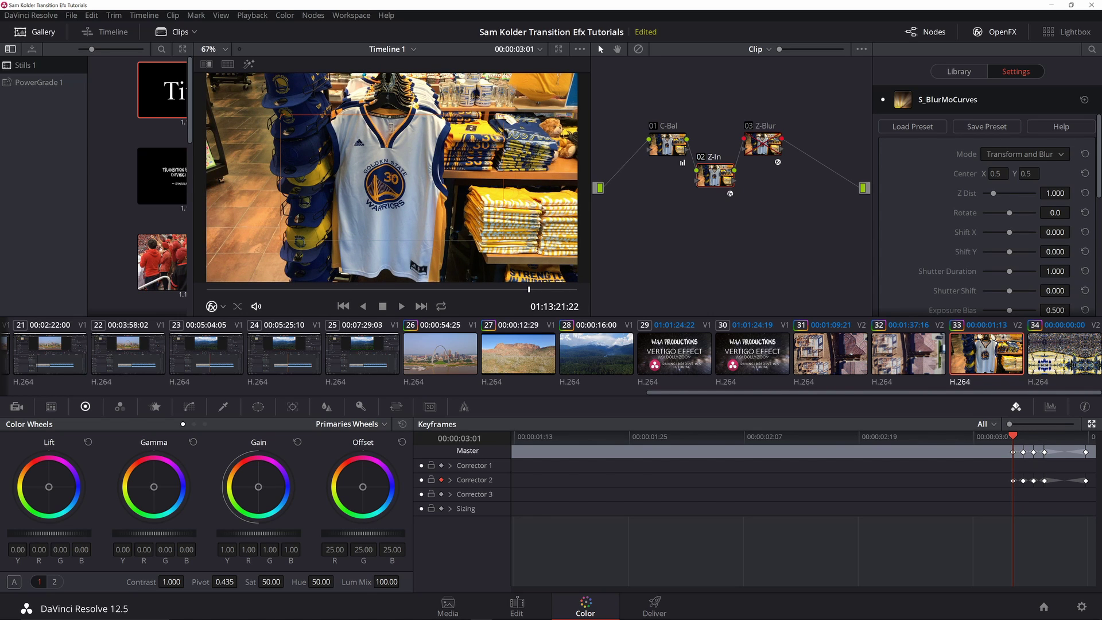
key("Right")
key("Right")
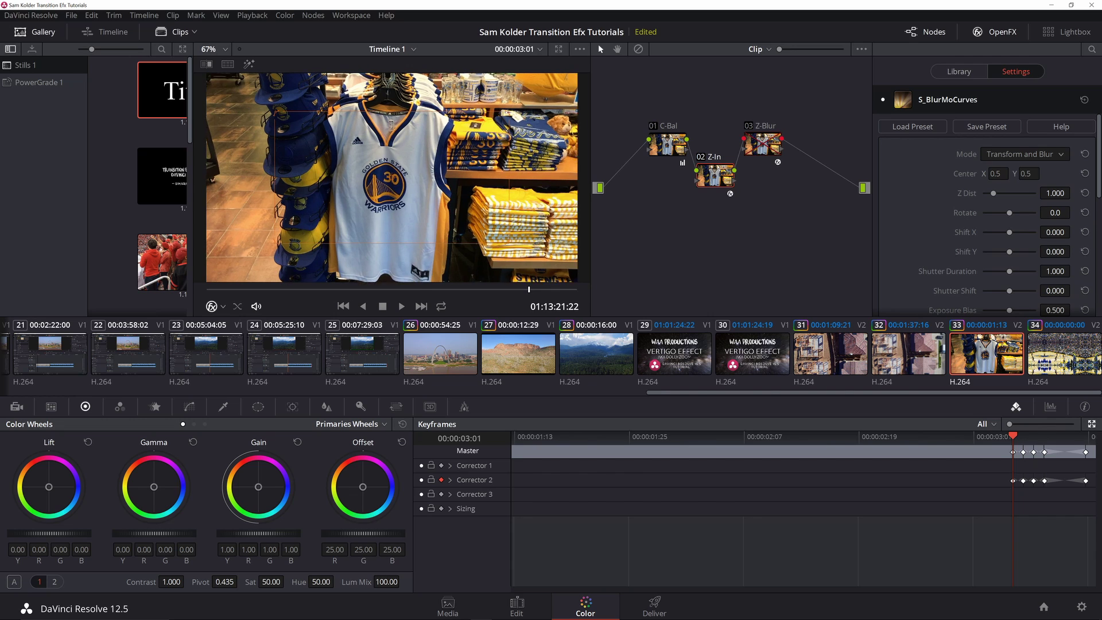
key("Right")
key("Right")
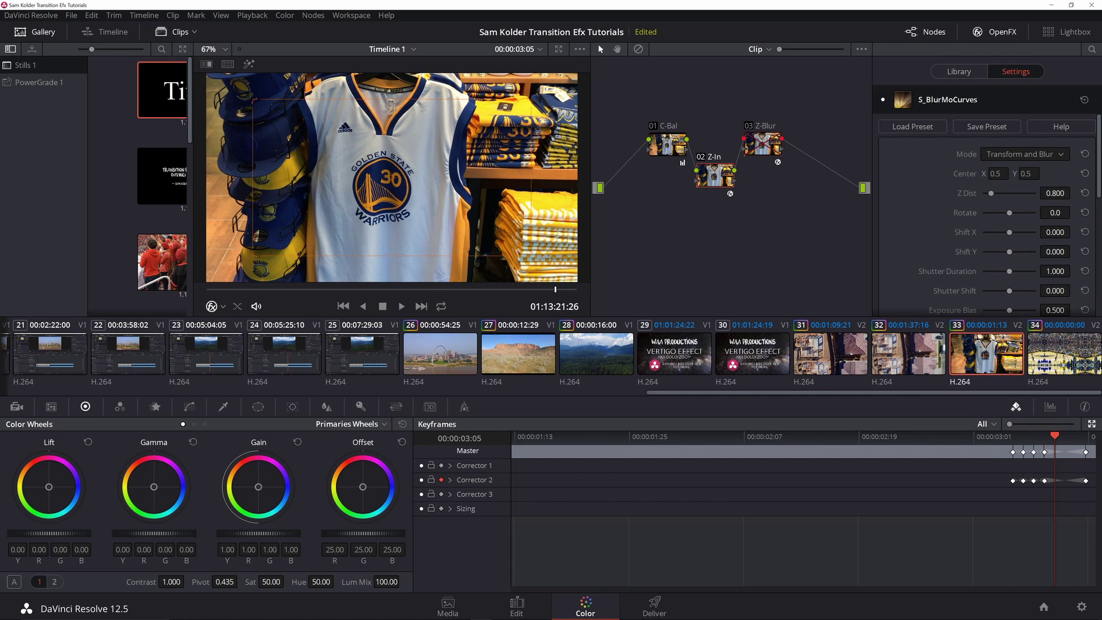
key("Right")
key("Right")
key("Right")
key("Right")
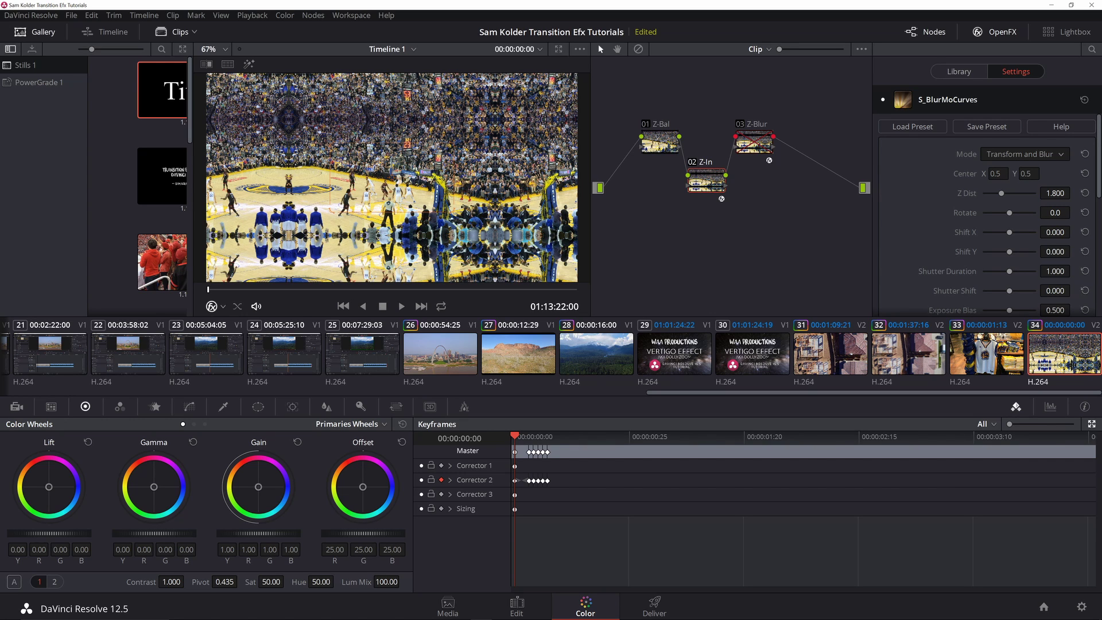
Review the Z-In node's Z Dist keyframes on the basketball clip frame by frame up to 00:00:00:07
key("Right")
key("Right")
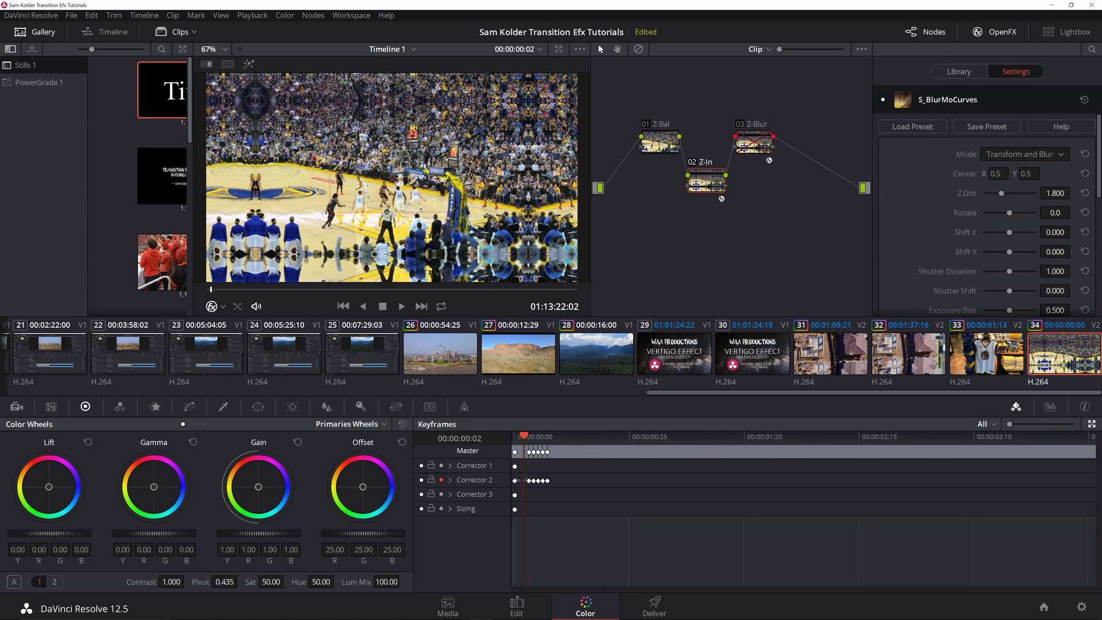
key("Right")
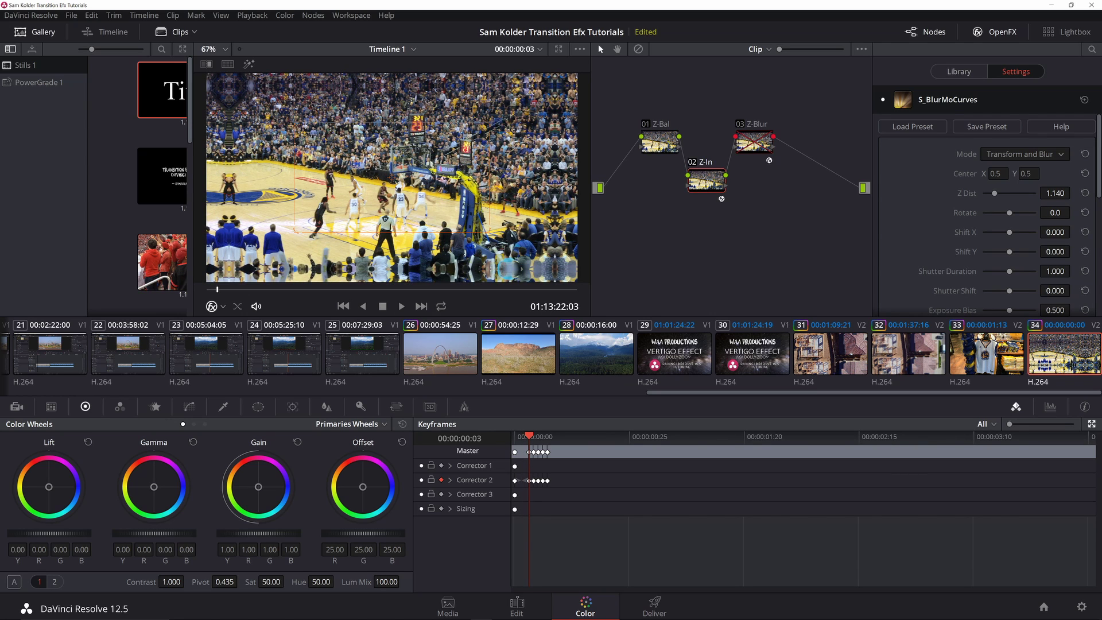
key("Right")
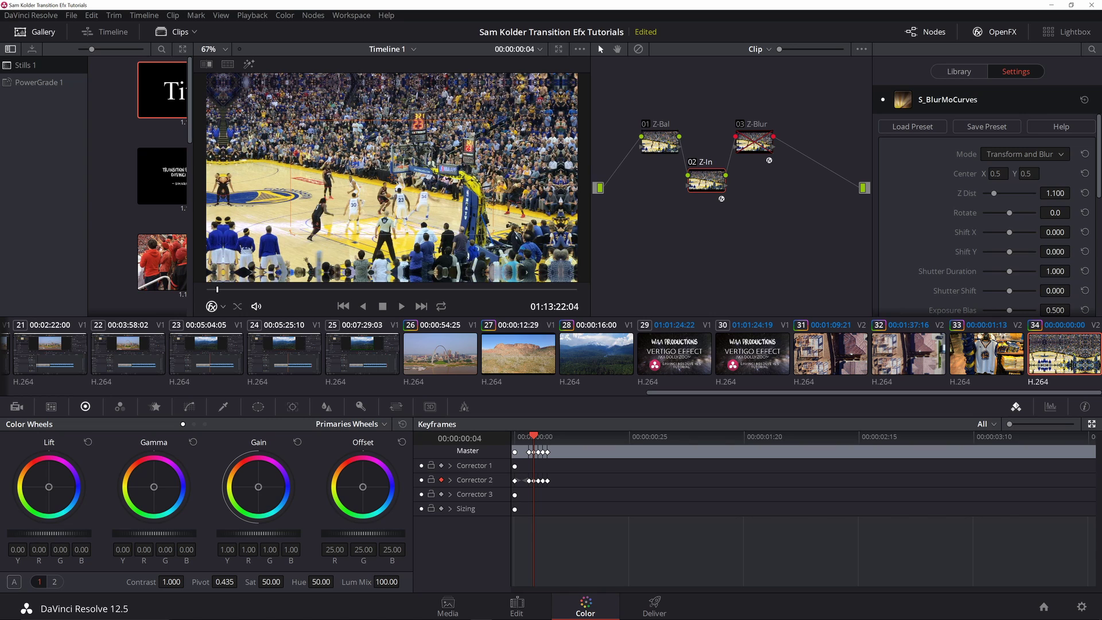
key("Right")
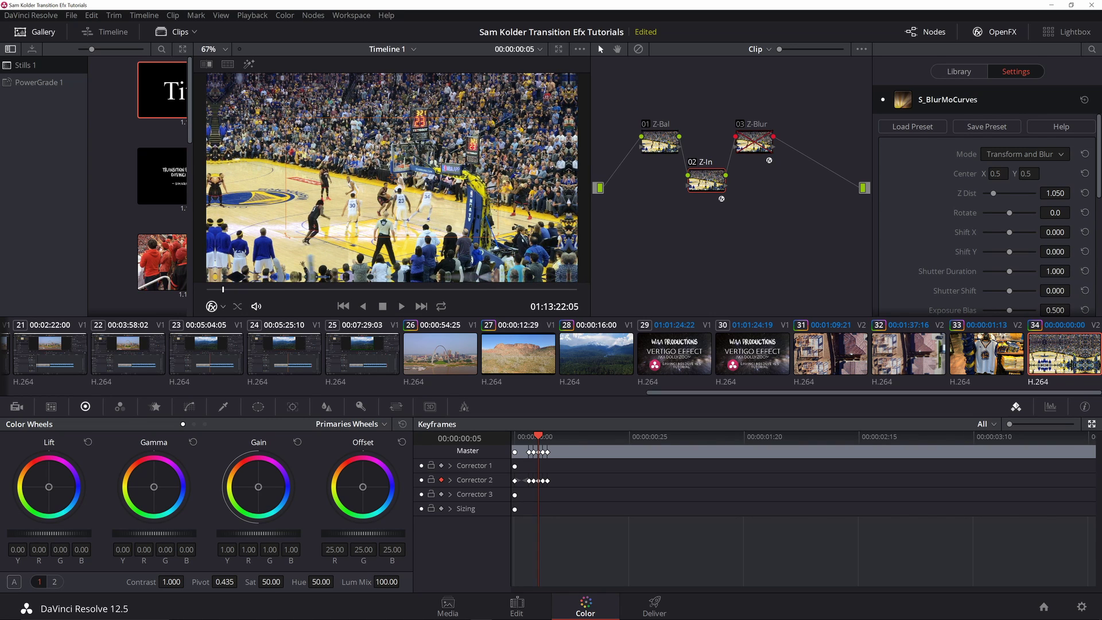
key("Right")
key("Right")
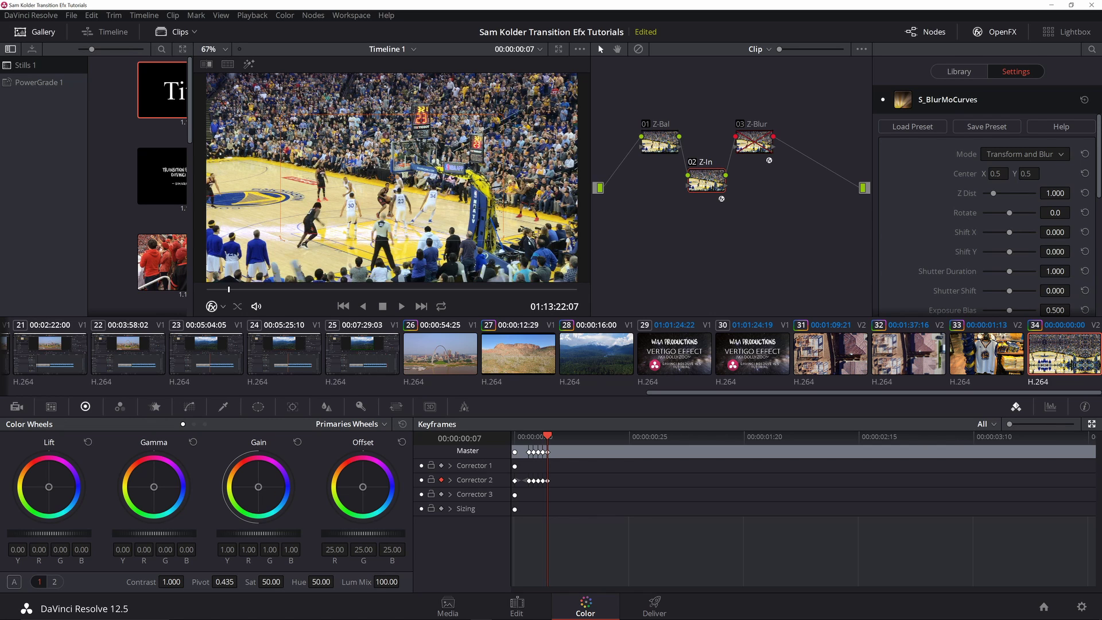
Return to 00:00:03:01 on the jersey clip and set the Z-In node's Center to X 0.8 and Y 0.8
key("Up")
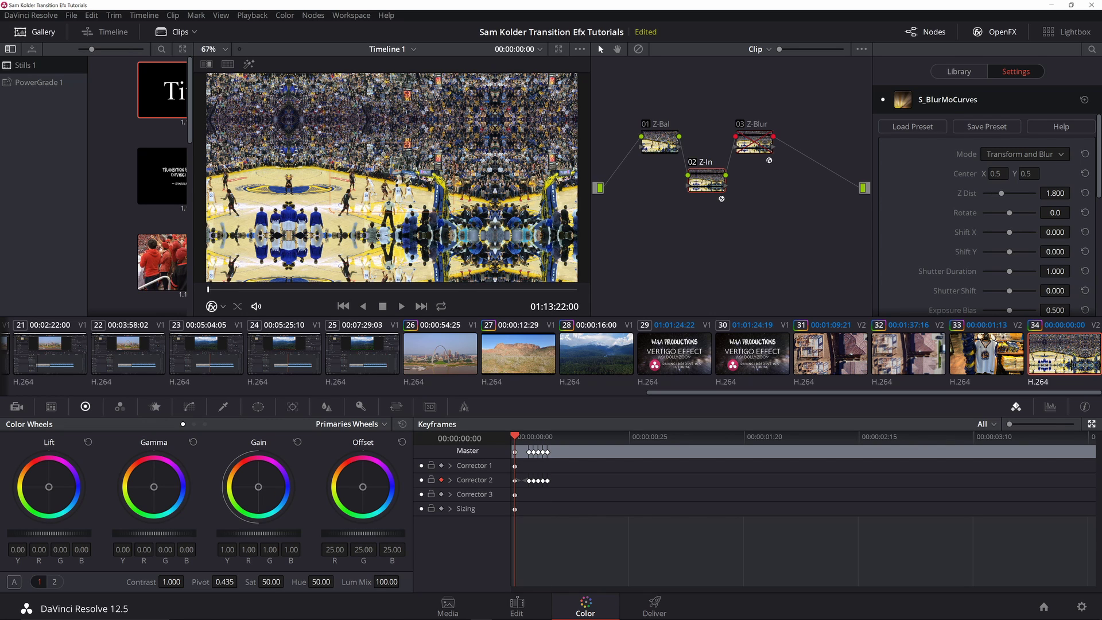
key("Left")
key("Left")
key("Left")
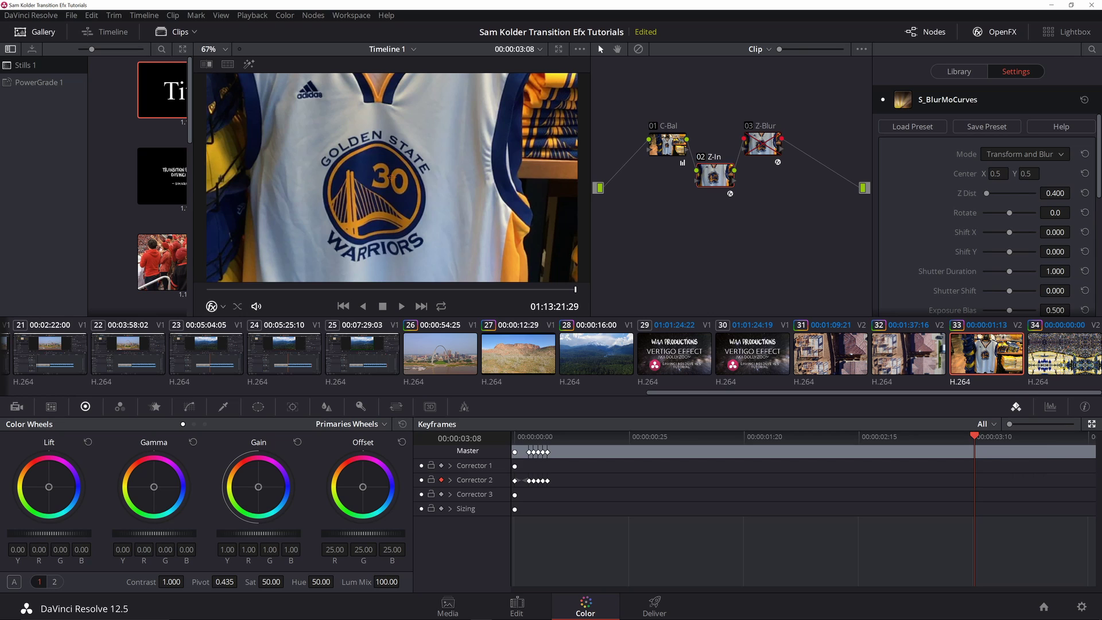
key("Left")
key("Left")
key("Left")
key("Left")
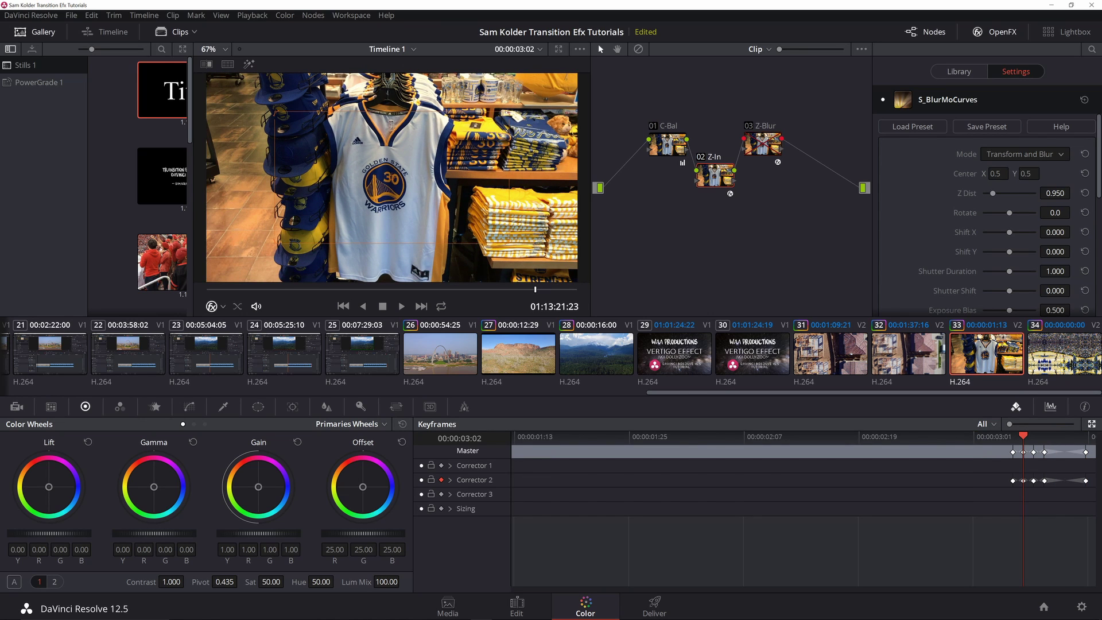
key("Left")
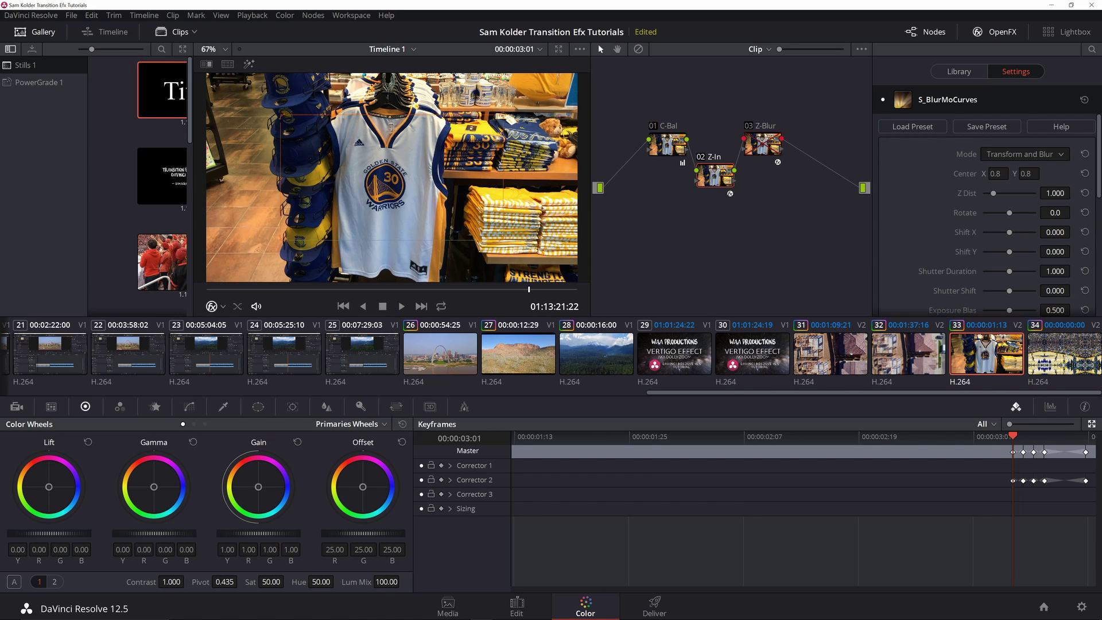
On the jersey clip's last frame, 00:00:03:08, set the Z-In node's Center to X 0.8 and Y 0.95
key("apostrophe")
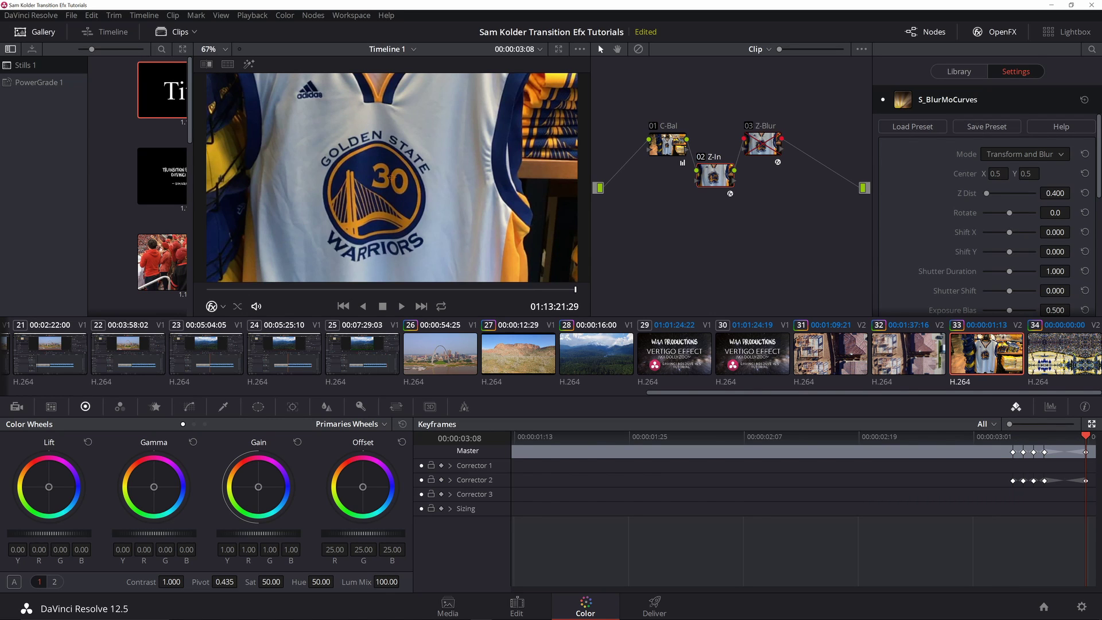
left_click(1025, 173)
type(".95")
key("Return")
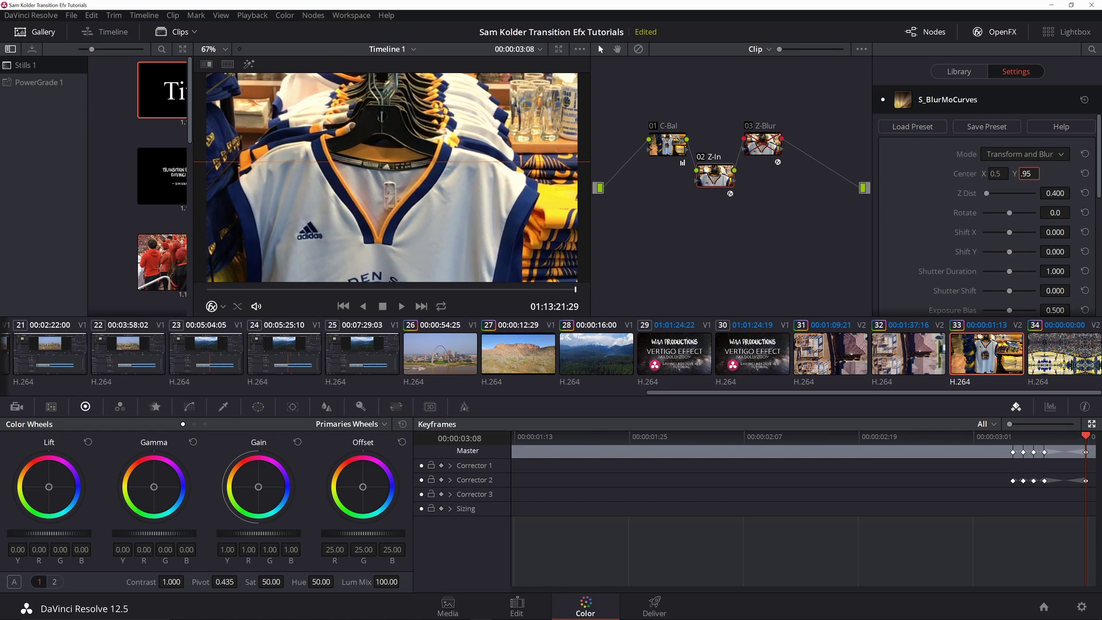
left_click_drag(1002, 173, 989, 174)
type(".8")
key("Return")
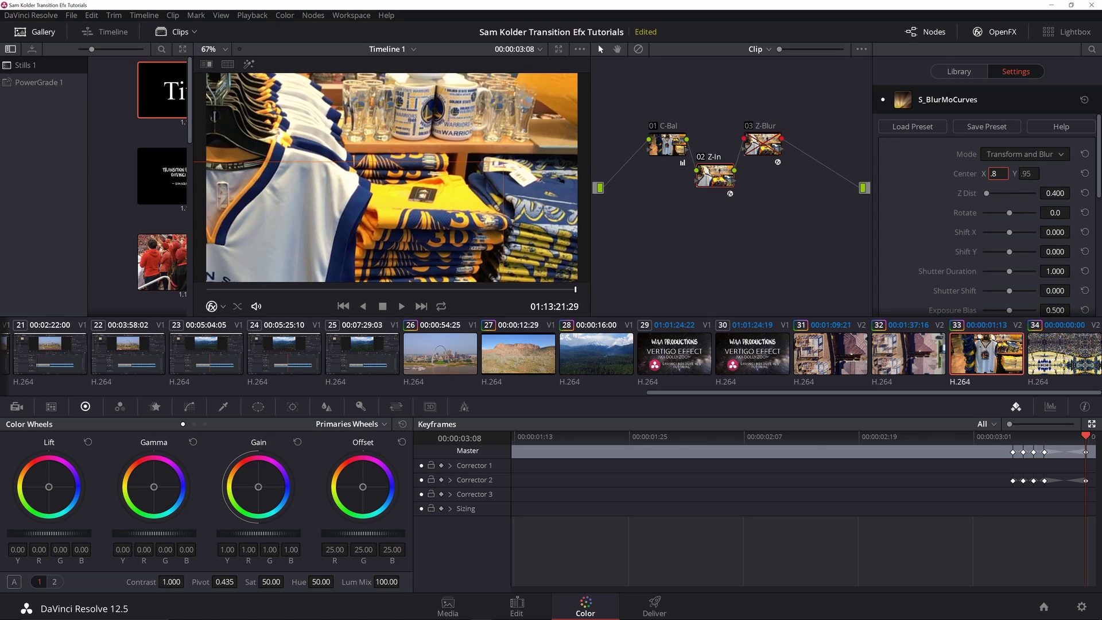
key("Return")
Compare the Z-In node's Center values on the jersey clip between 00:00:03:01 and the last frame
left_click(1013, 436)
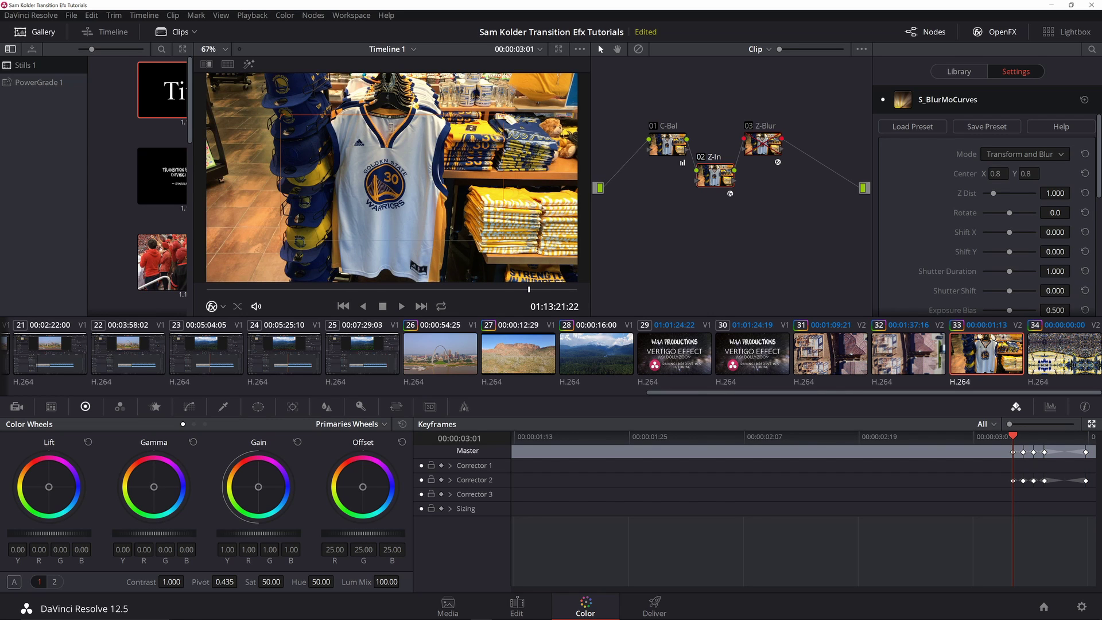
left_click_drag(1012, 436, 1085, 436)
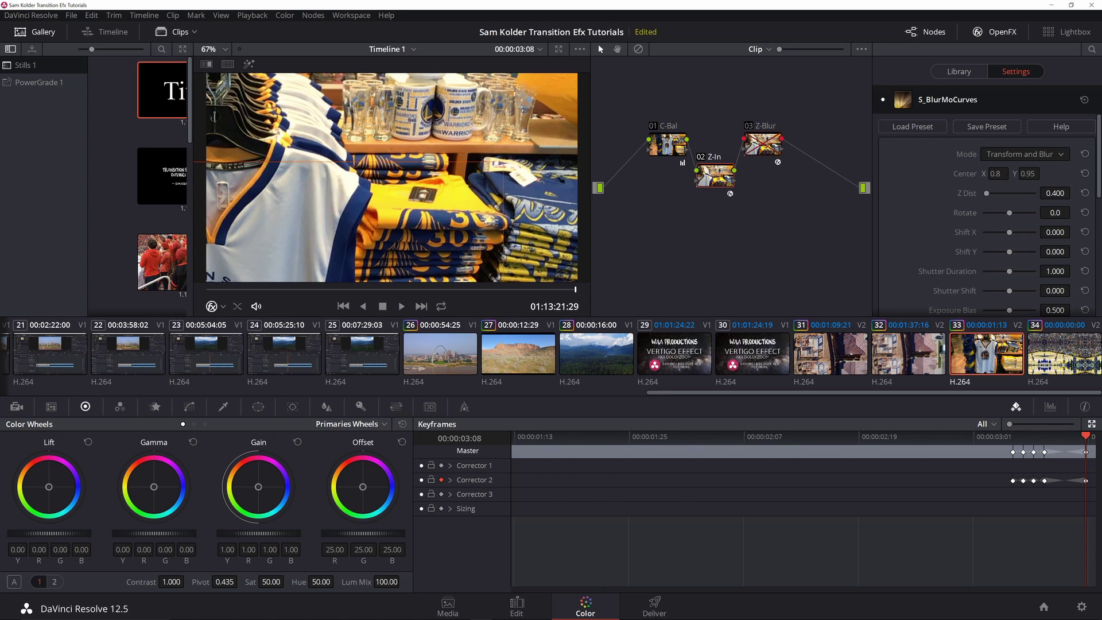
left_click(998, 174)
left_click(1031, 173)
left_click(1012, 436)
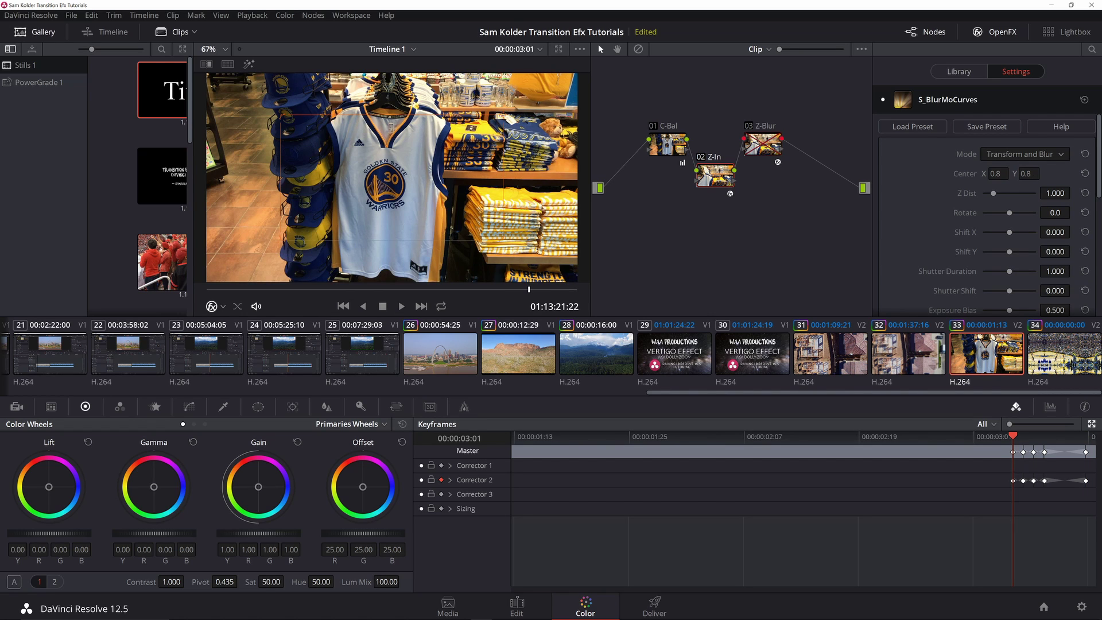
At 00:00:03:04 on the jersey clip, set the Z-In node's Center to X 0.7 and Y 0.85
key("Right")
key("Right")
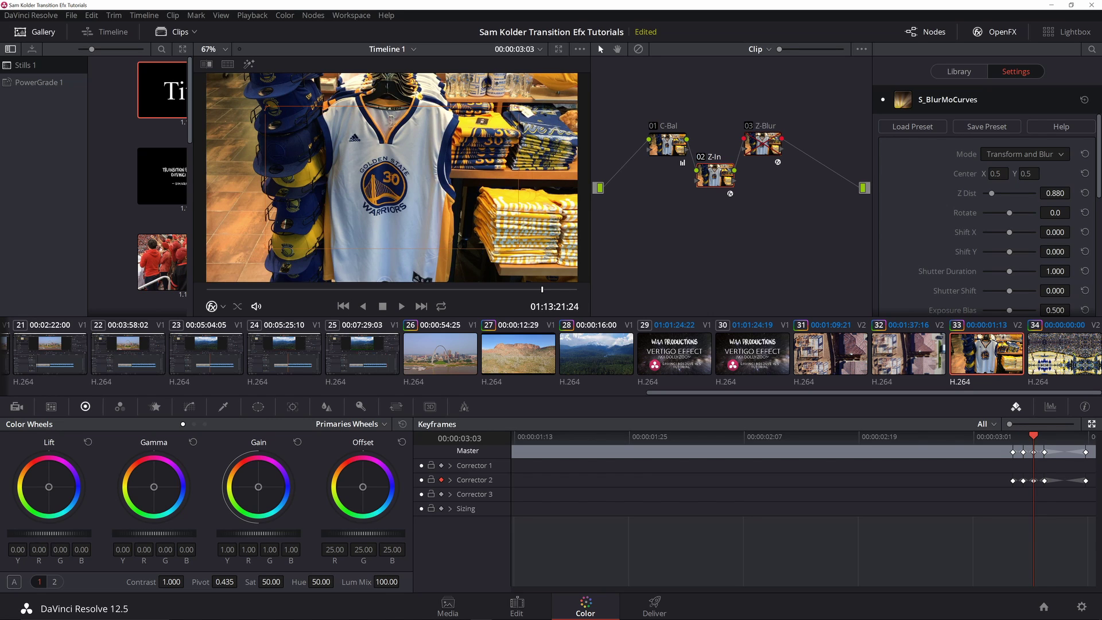
key("Right")
left_click(1000, 173)
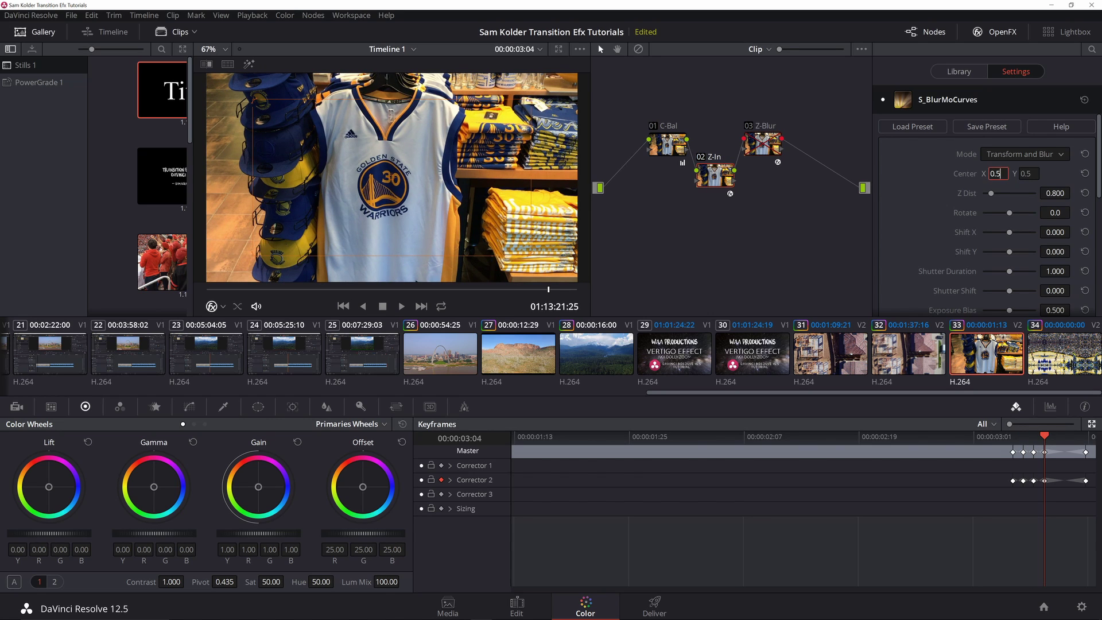
double_click(997, 173)
type(".7")
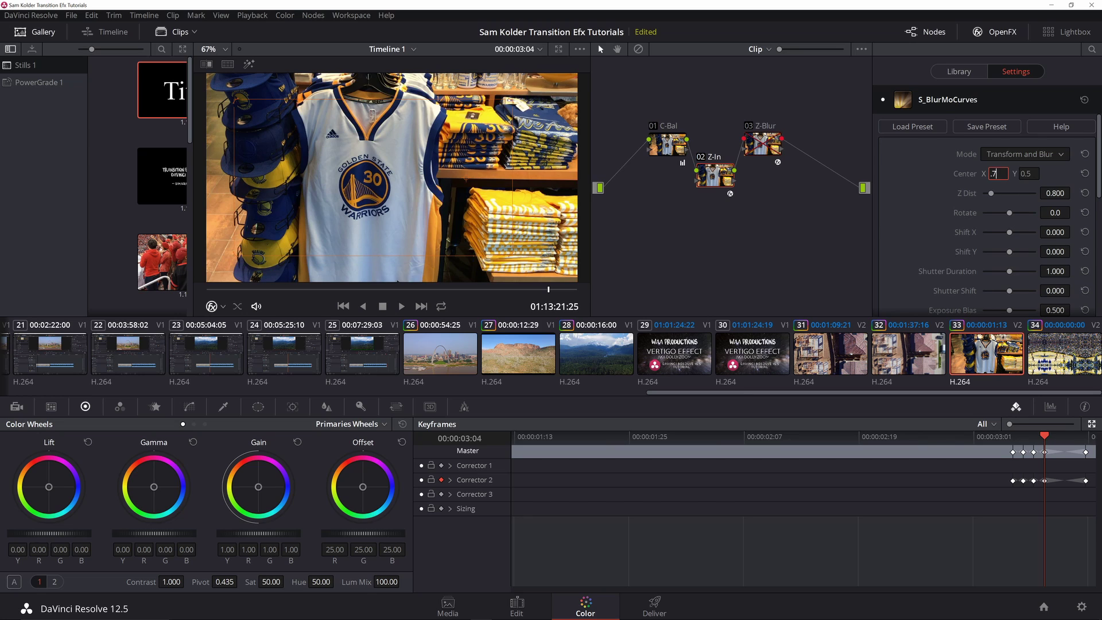
key("Tab")
type(".85")
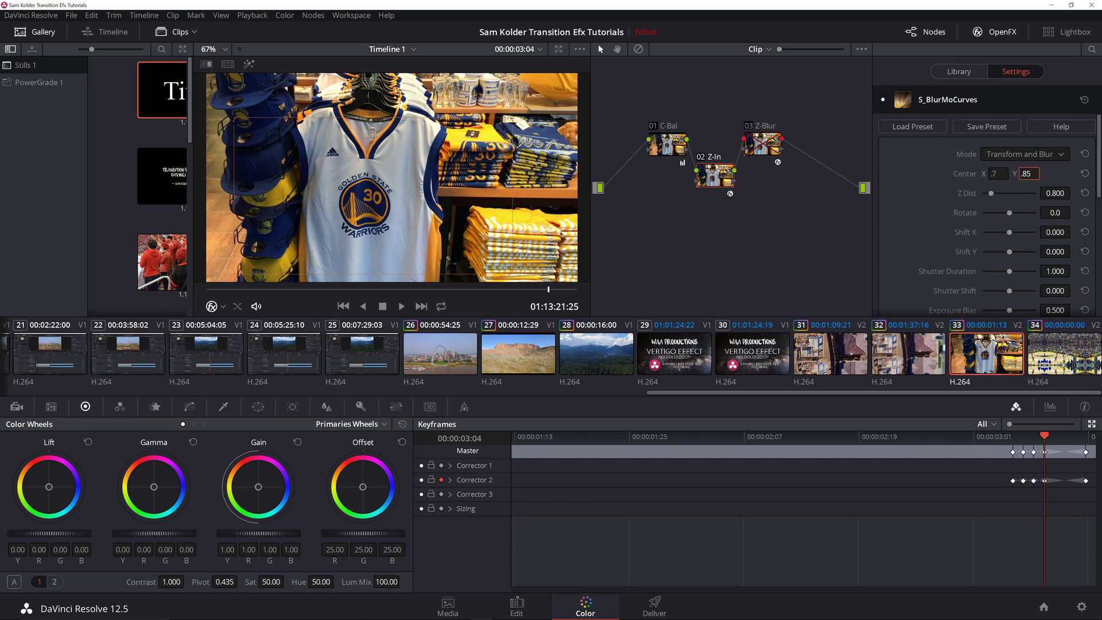
Step through the frames around 00:00:03:04 and on to the jersey clip's last frame to examine the Center shift
key("Left")
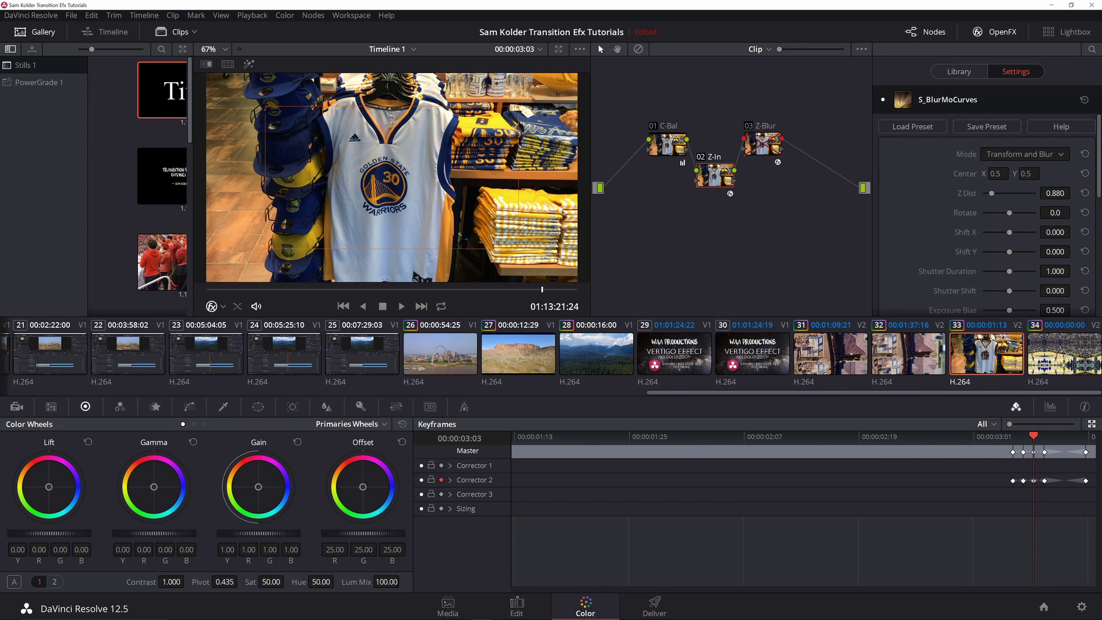
key("Right")
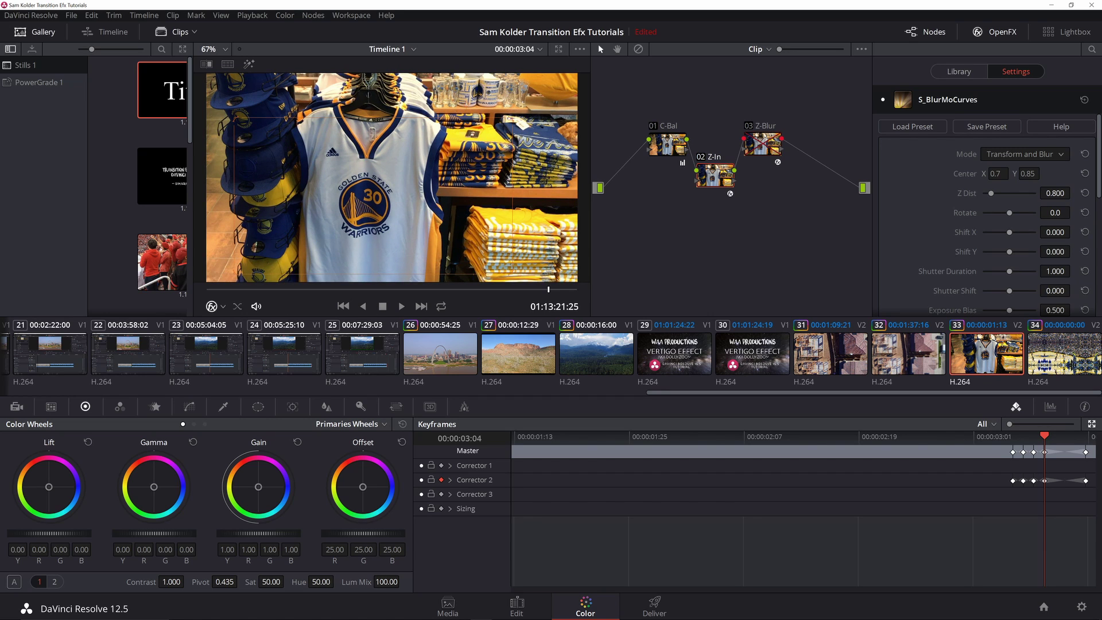
key("Left")
key("Left")
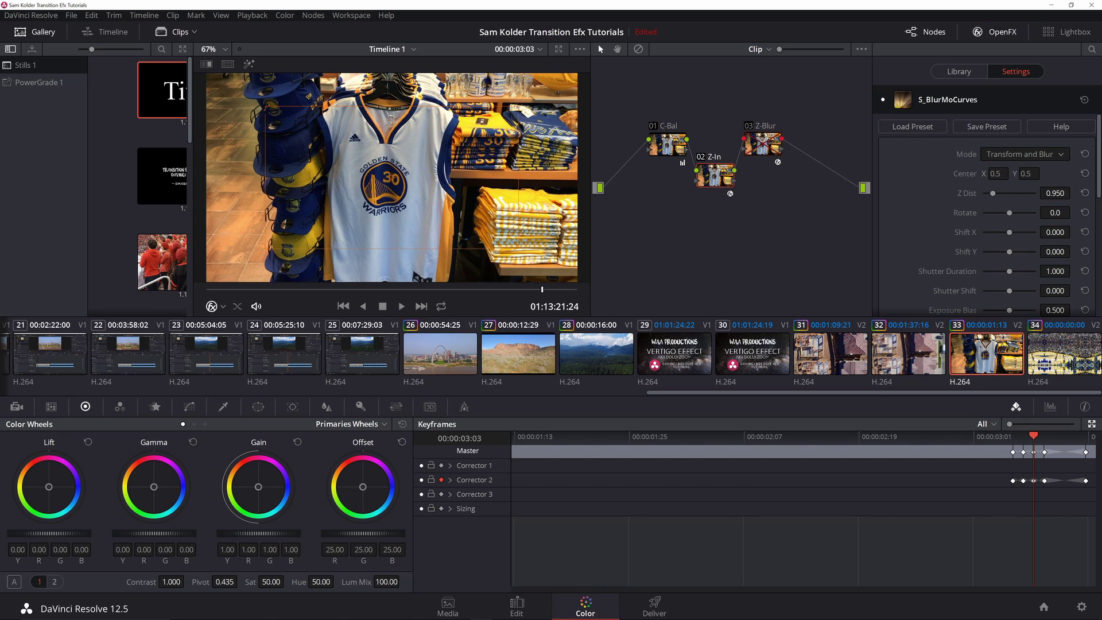
key("Right")
key("Right")
key("Right")
key("Right")
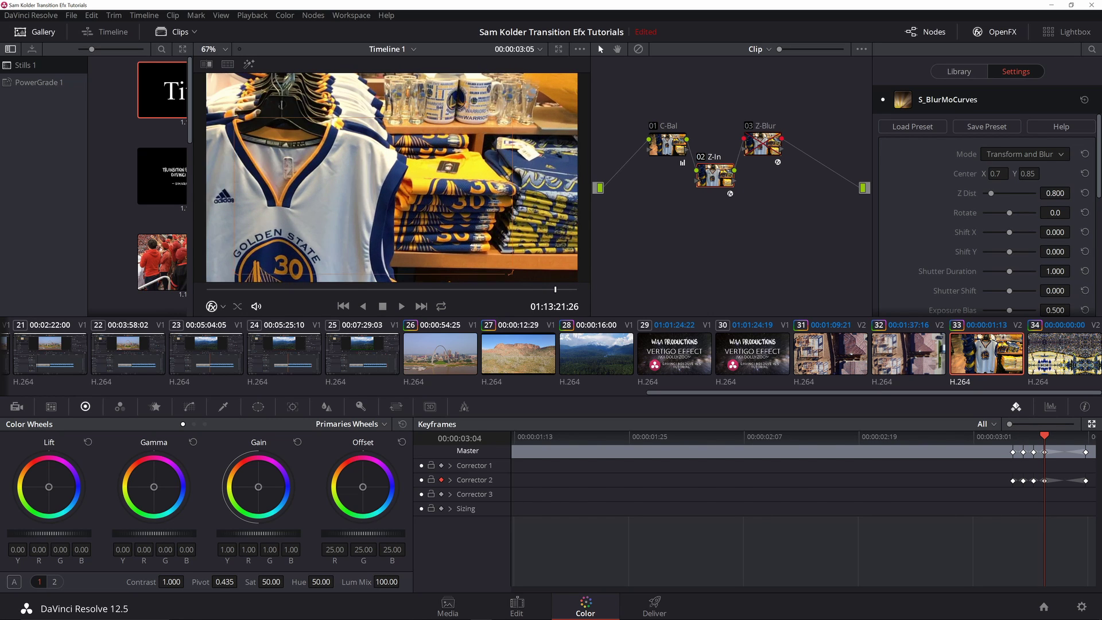
key("Right")
key("Right")
key("Right")
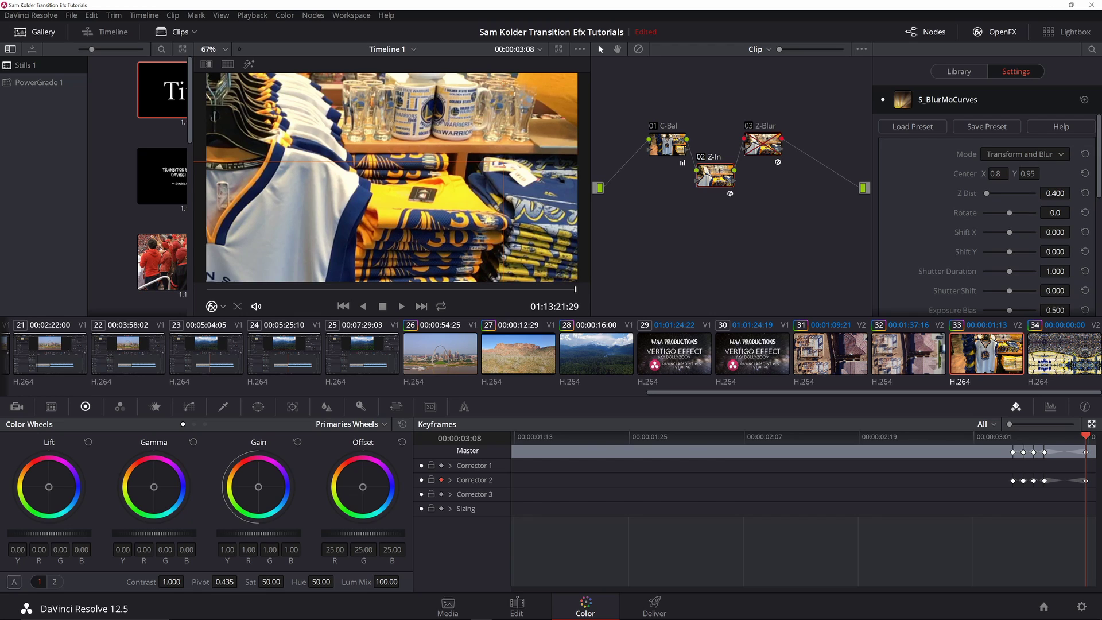